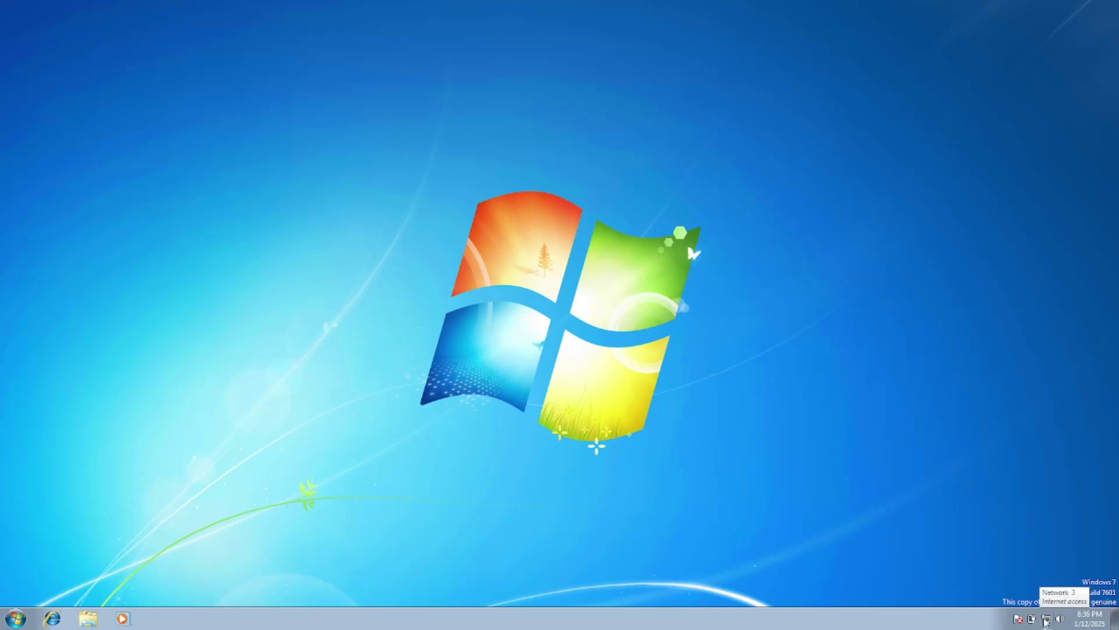
# Run the network troubleshooter from the tray icon and let it finish diagnosing the connection
pyautogui.rightClick(1046, 620)
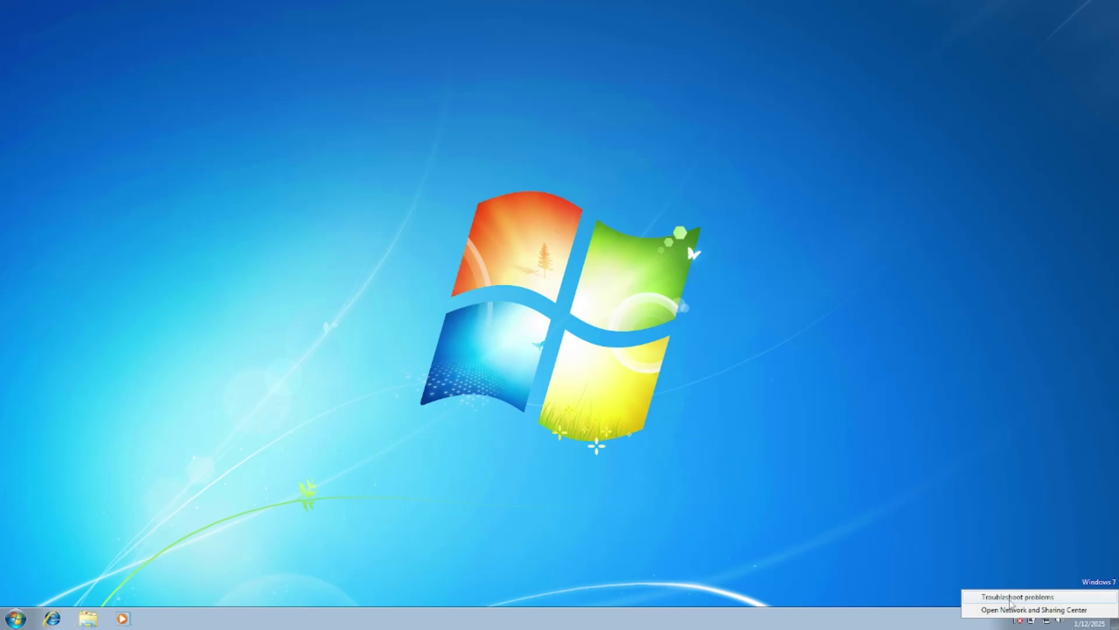
pyautogui.click(1015, 598)
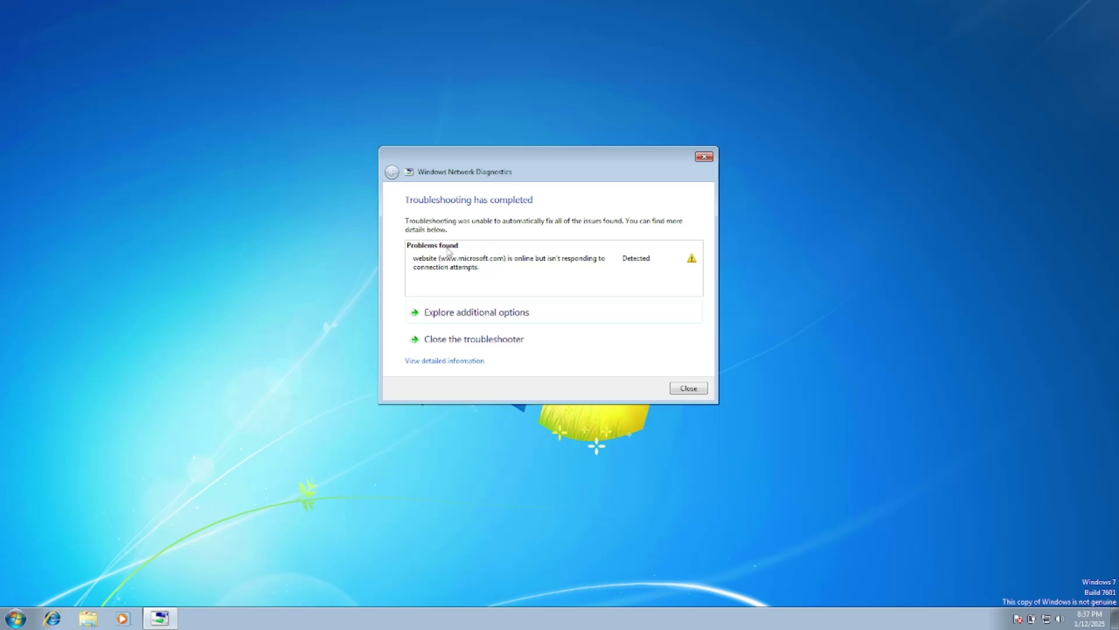
pyautogui.moveTo(443, 265)
# Close the diagnostics results and run ncpa.cpl from the Run dialog
pyautogui.click(710, 159)
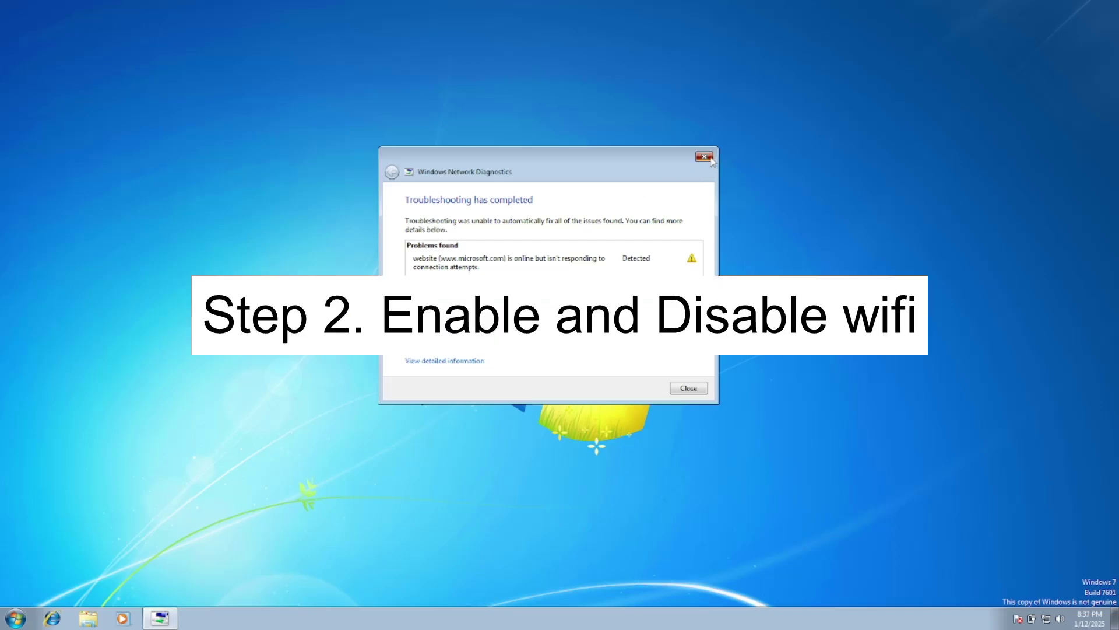
pyautogui.click(16, 618)
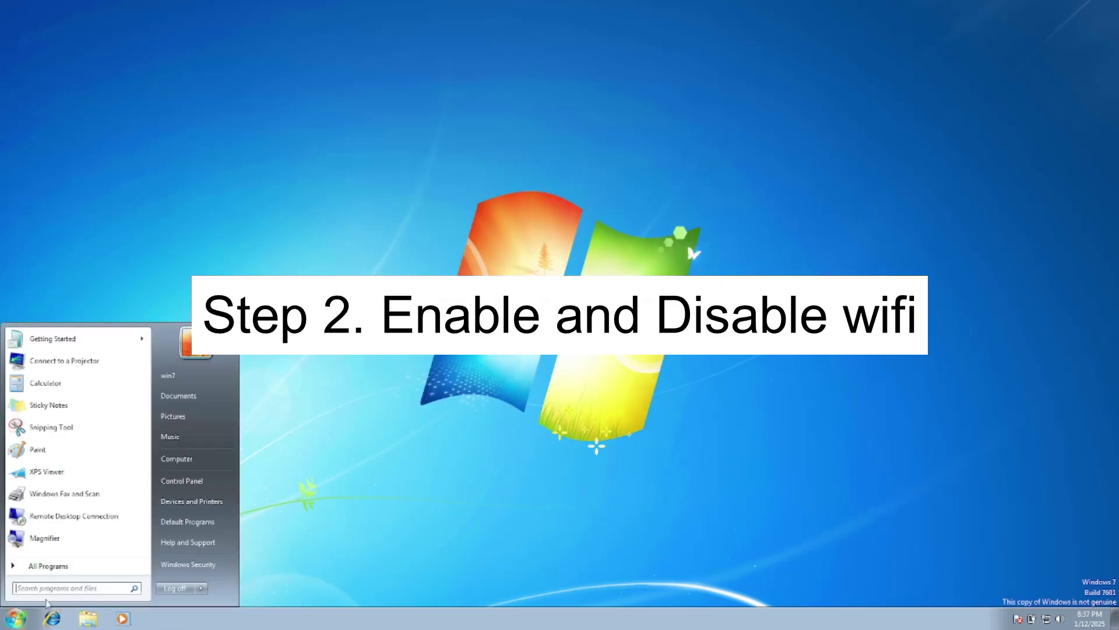
pyautogui.click(80, 586)
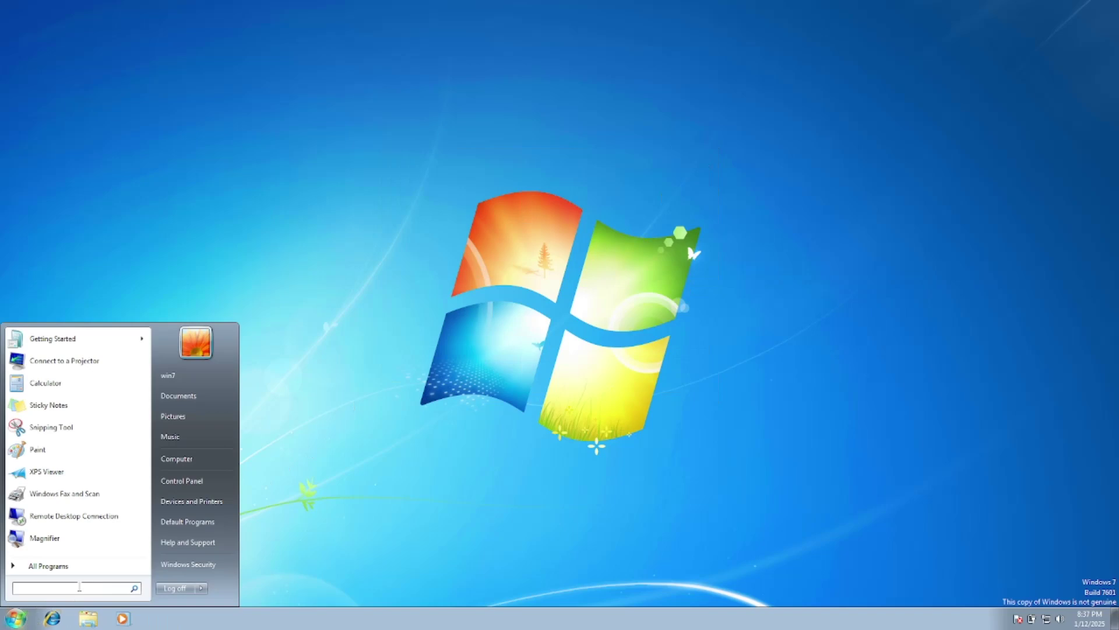
pyautogui.write('run')
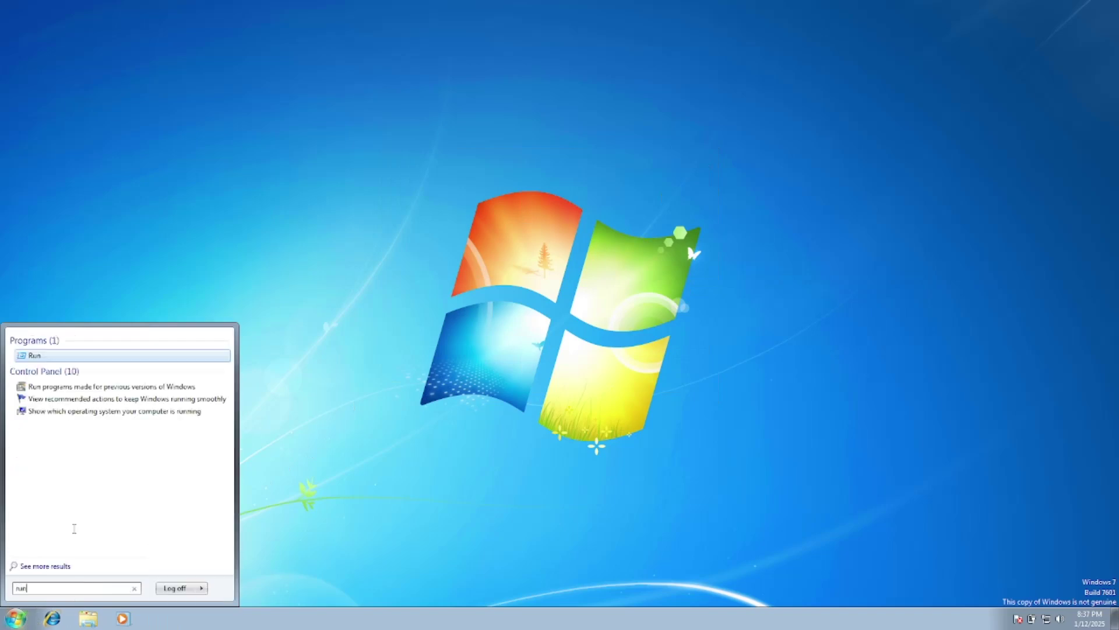
pyautogui.click(87, 357)
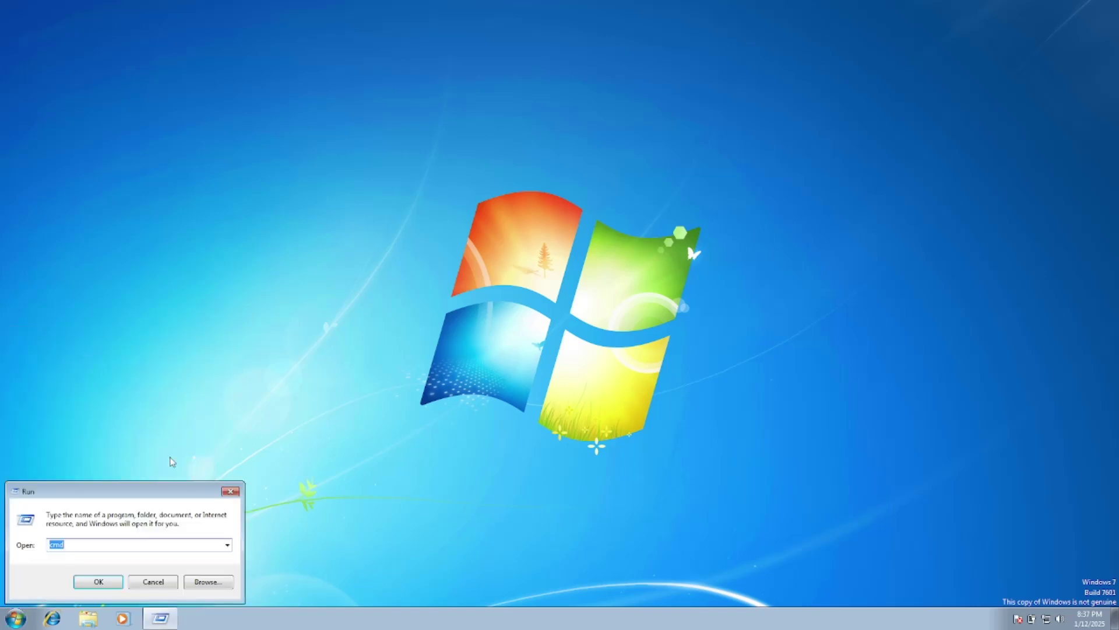
pyautogui.moveTo(147, 489); pyautogui.dragTo(620, 218)
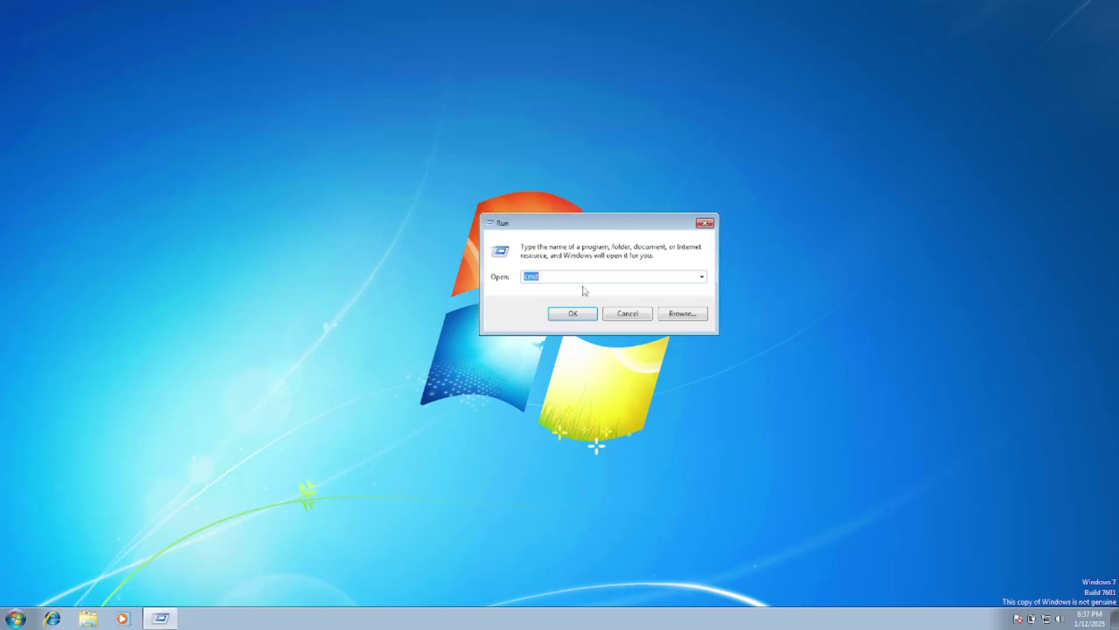
pyautogui.write('ncpa.')
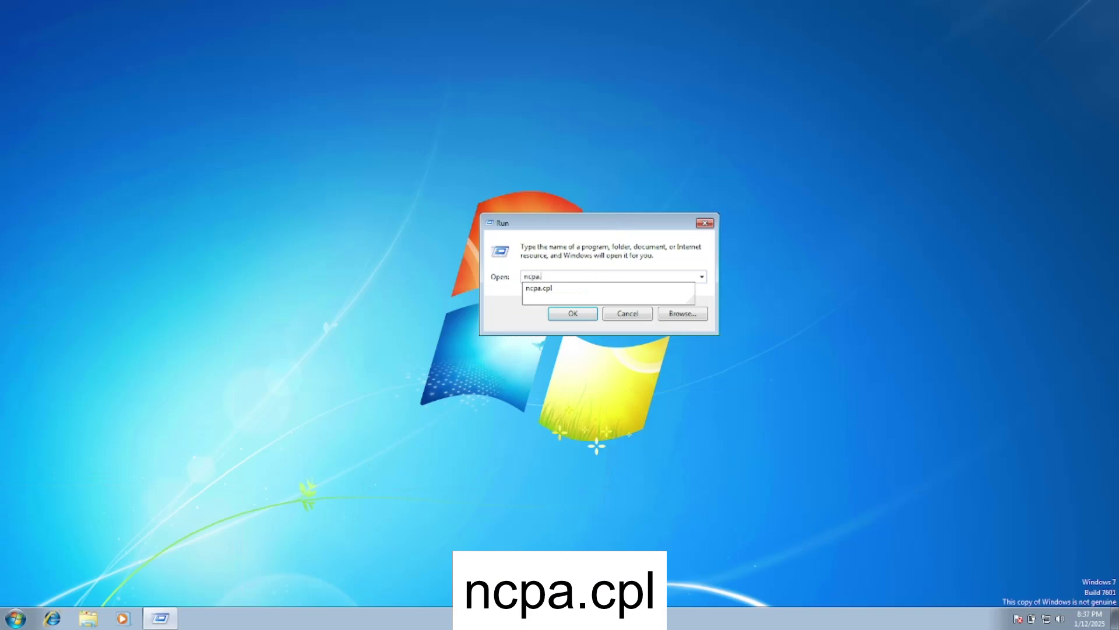
pyautogui.write('cpl')
pyautogui.press('Return')
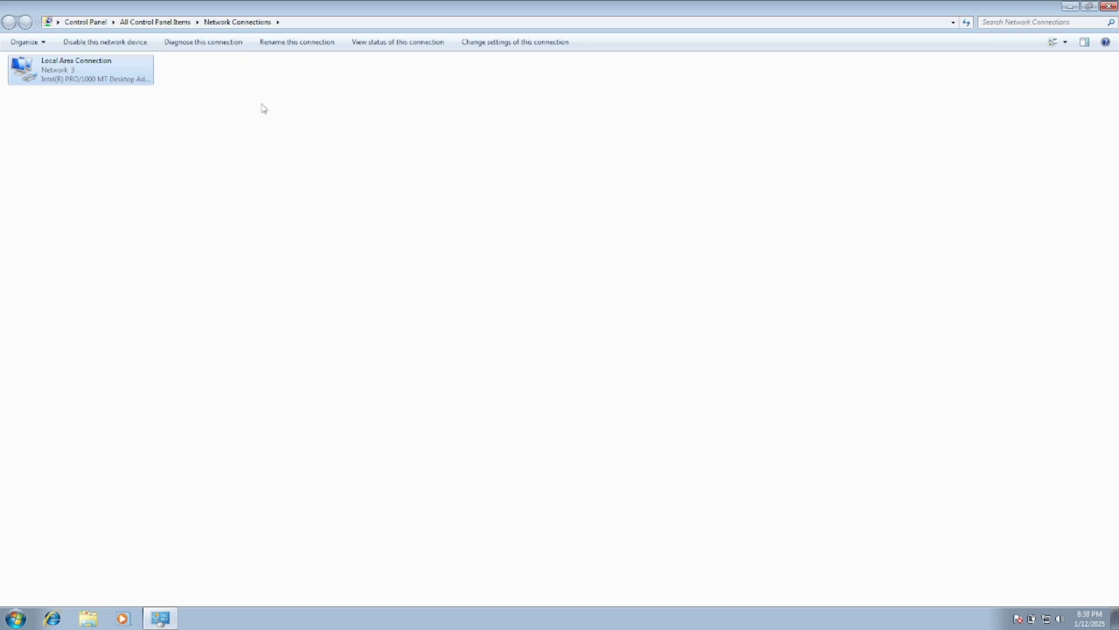
pyautogui.rightClick(95, 76)
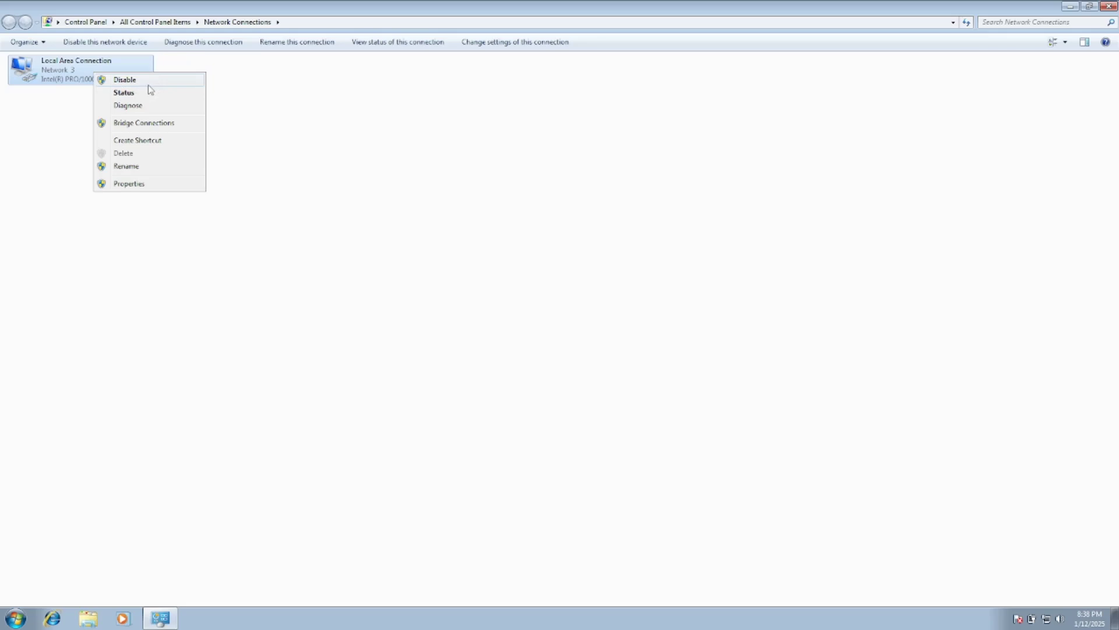
pyautogui.click(45, 110)
pyautogui.click(68, 75)
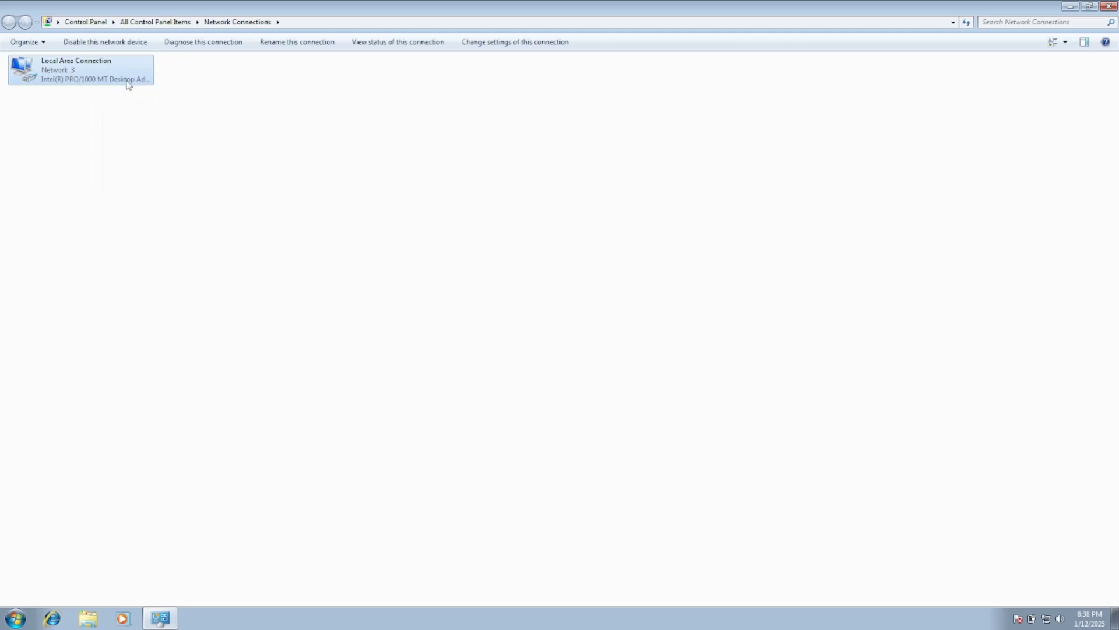
pyautogui.click(1044, 621)
pyautogui.click(609, 392)
pyautogui.click(27, 105)
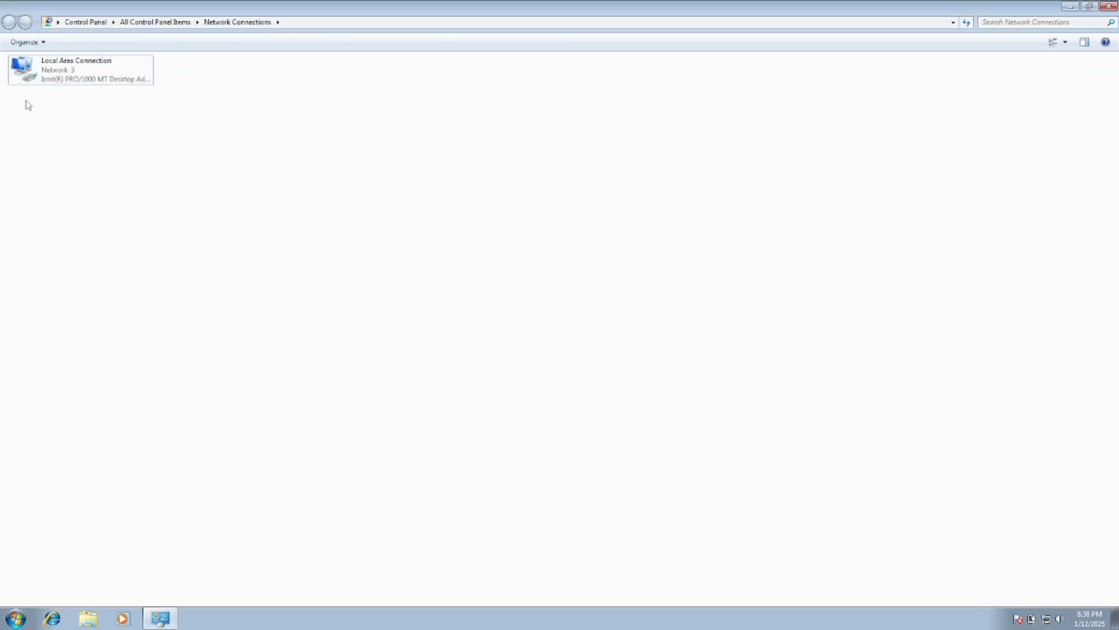
pyautogui.click(117, 82)
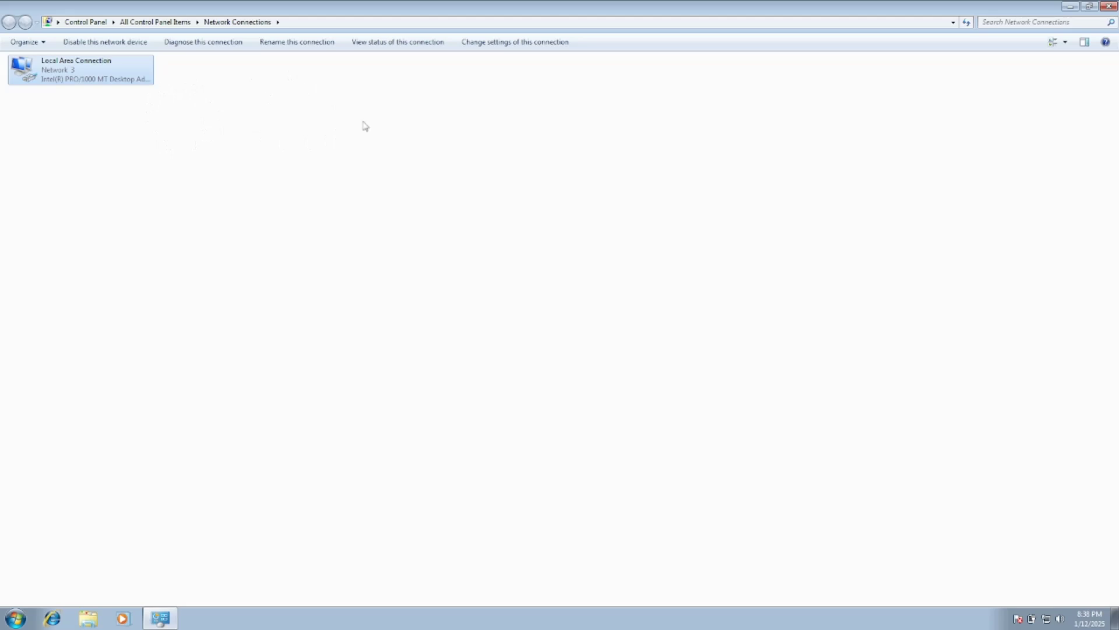
# Minimize Network Connections and run services.msc from the Run dialog
pyautogui.click(1070, 6)
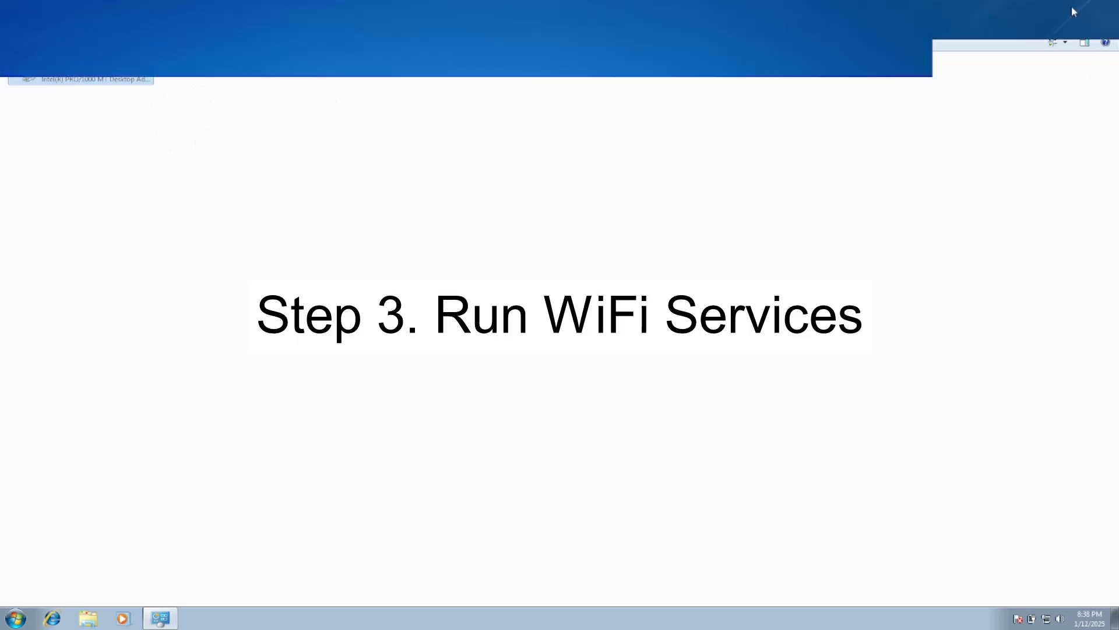
pyautogui.click(17, 617)
pyautogui.click(77, 588)
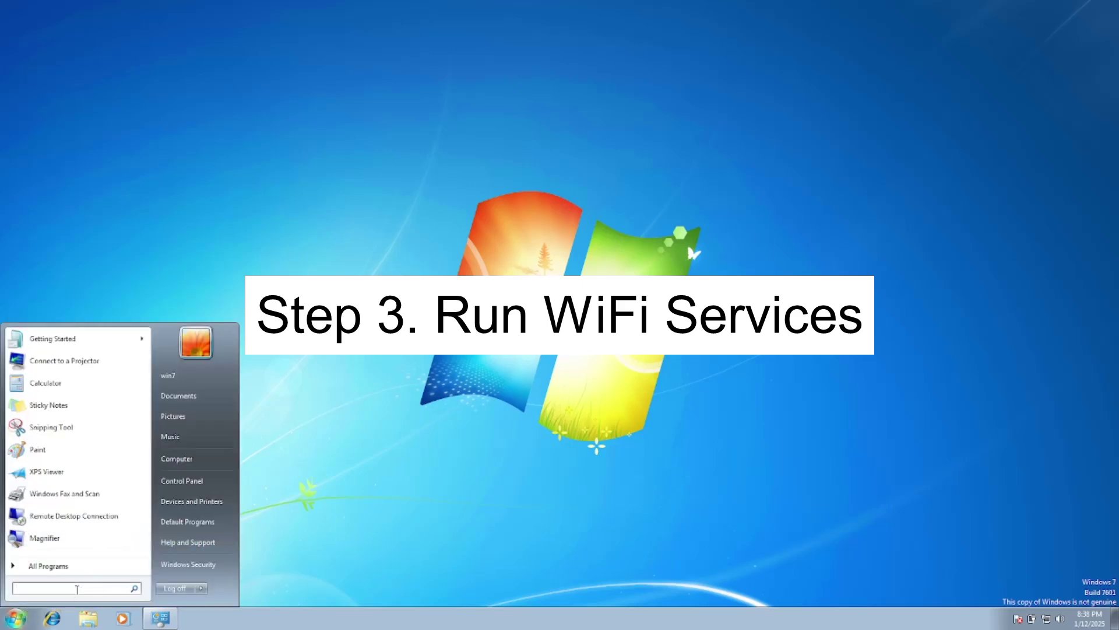
pyautogui.write('run')
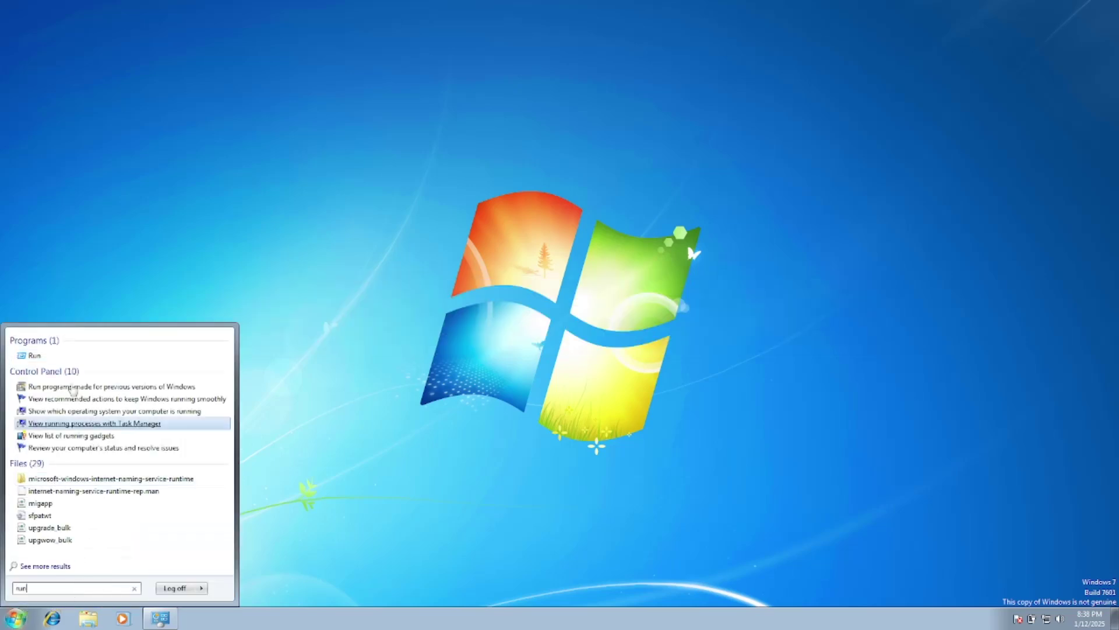
pyautogui.click(55, 354)
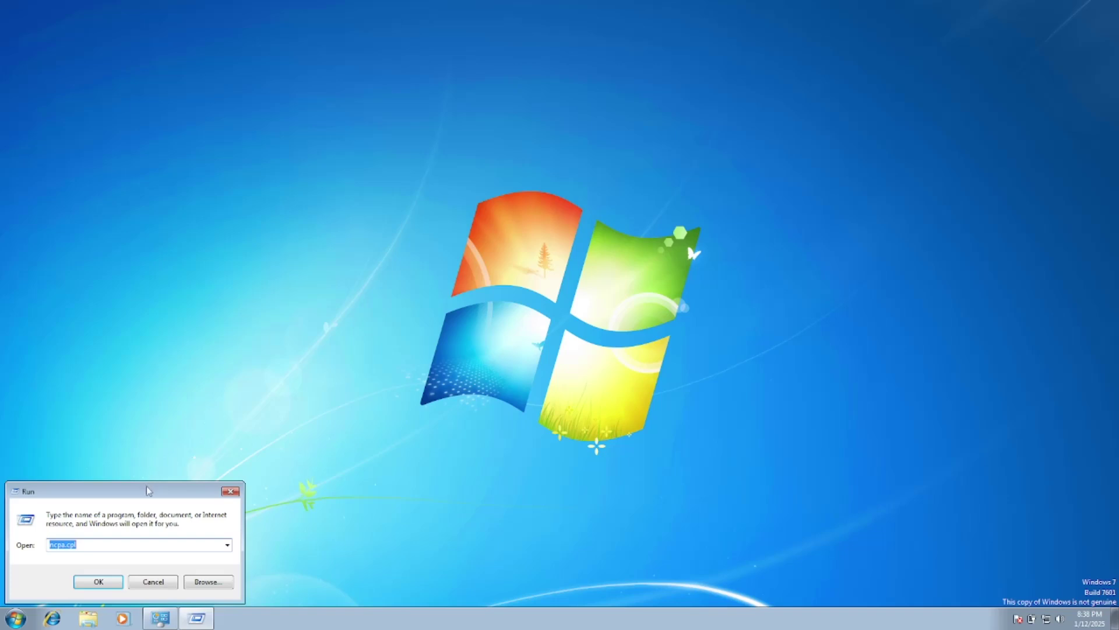
pyautogui.moveTo(146, 488); pyautogui.dragTo(426, 230)
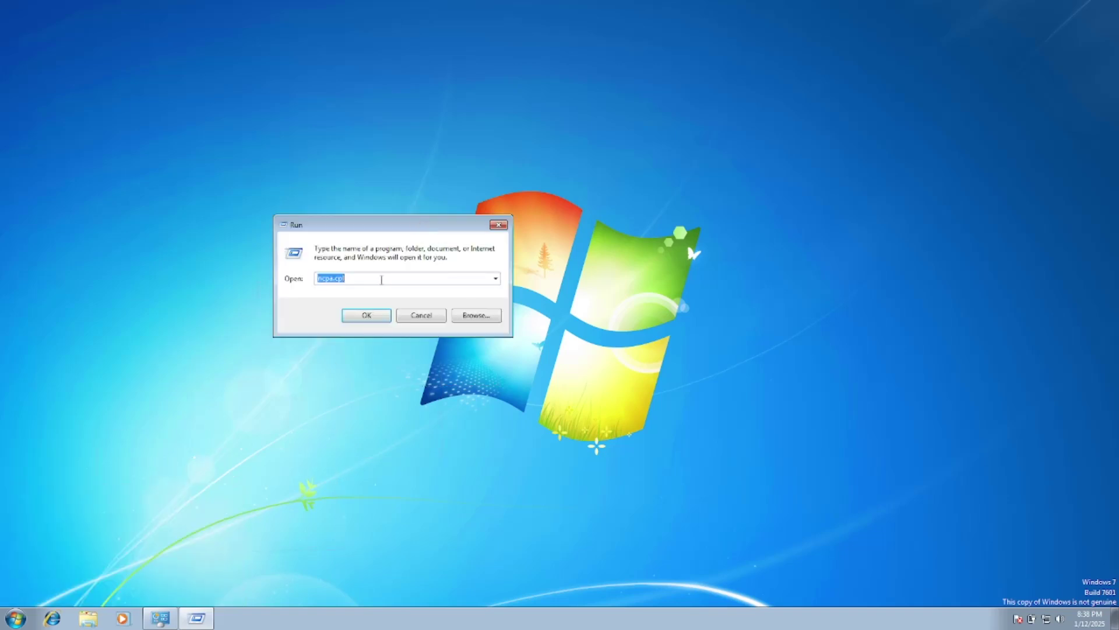
pyautogui.write('services.msc')
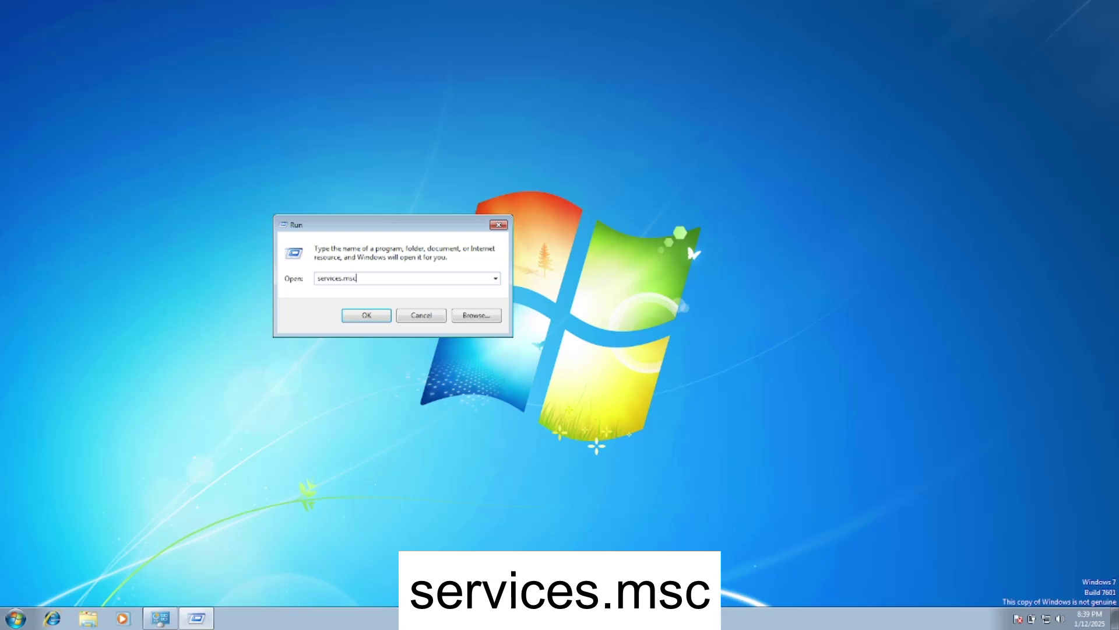
pyautogui.moveTo(371, 229); pyautogui.dragTo(450, 234)
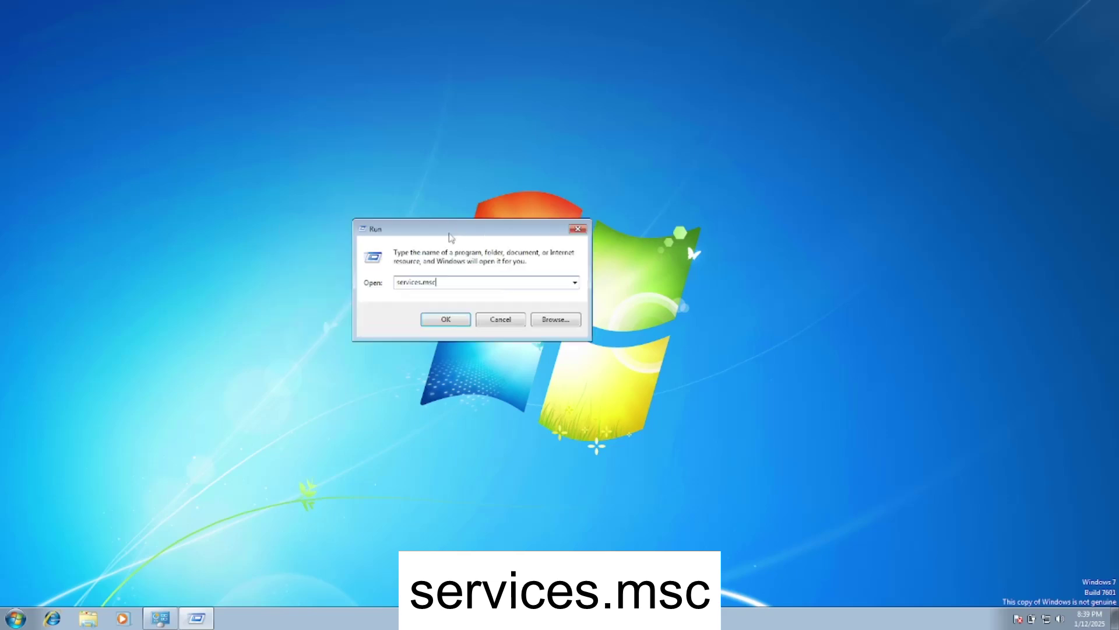
pyautogui.click(446, 320)
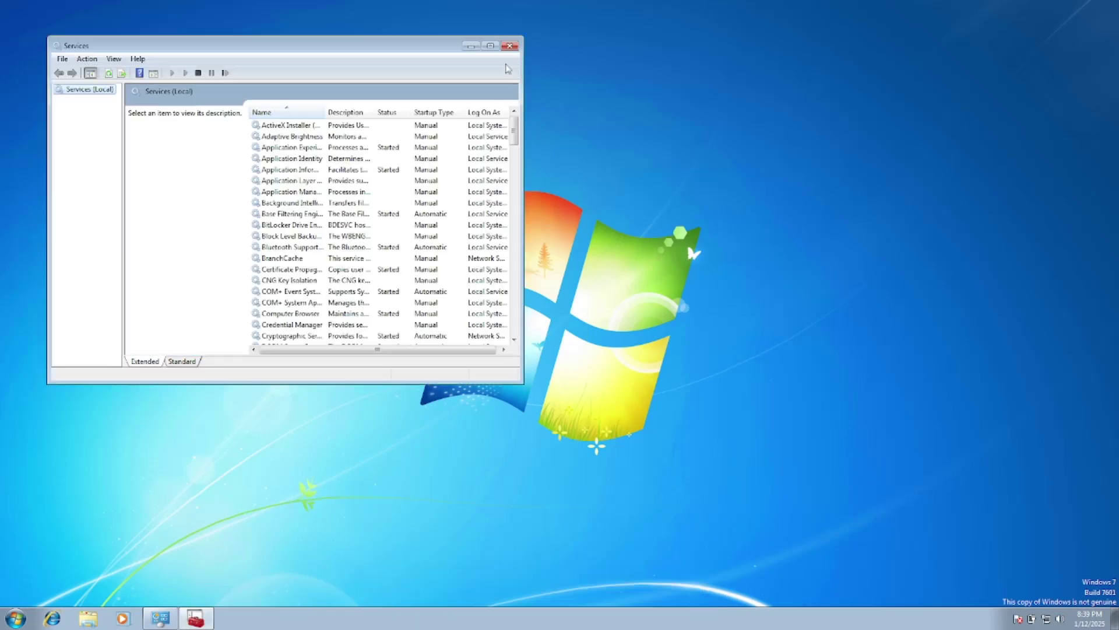
# Maximize Services, widen the Name column, and select the WLAN AutoConfig service
pyautogui.click(490, 47)
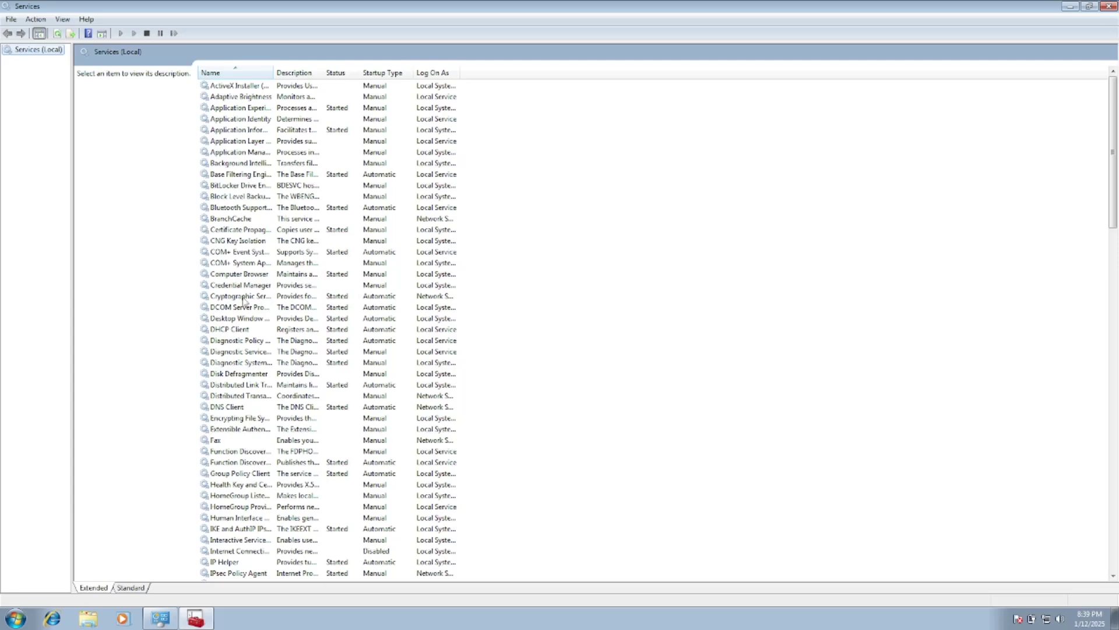
pyautogui.moveTo(272, 72); pyautogui.dragTo(362, 73)
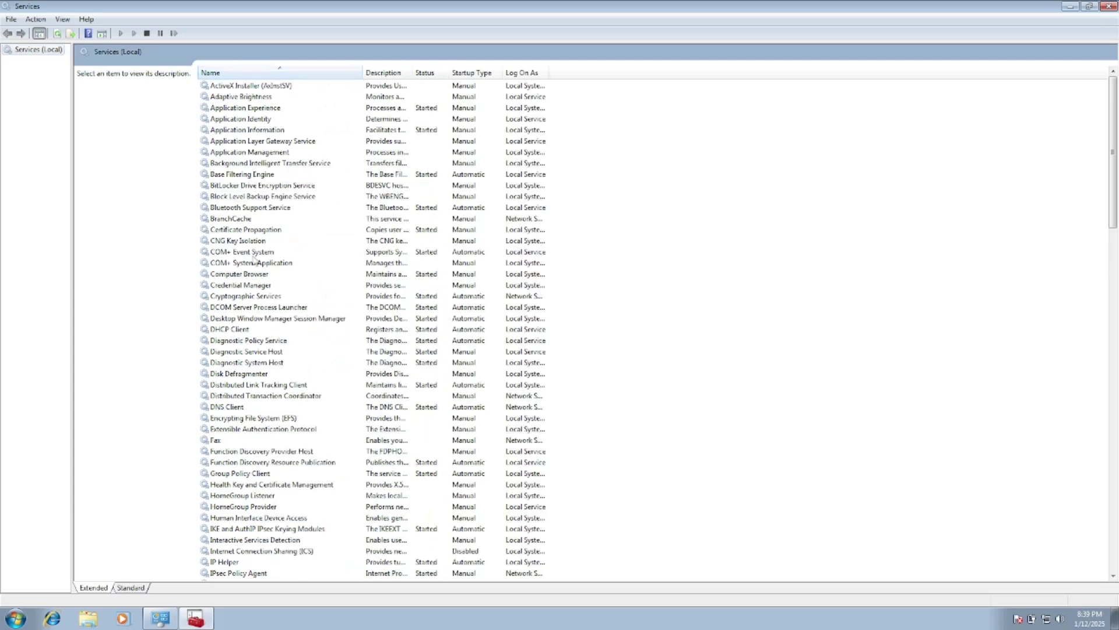
pyautogui.click(257, 254)
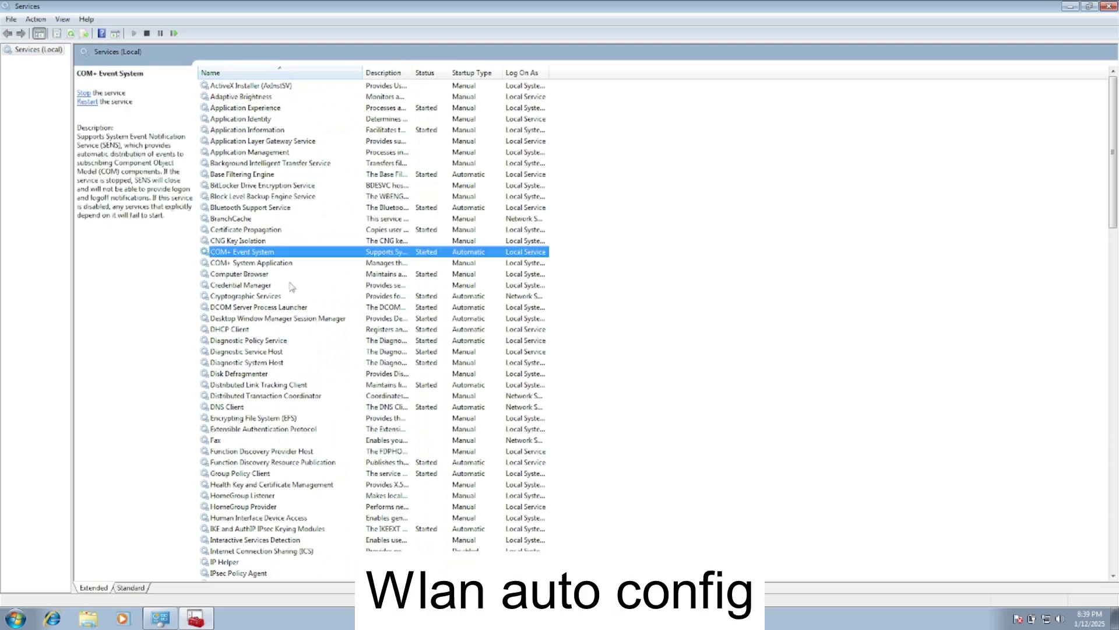
pyautogui.press('w')
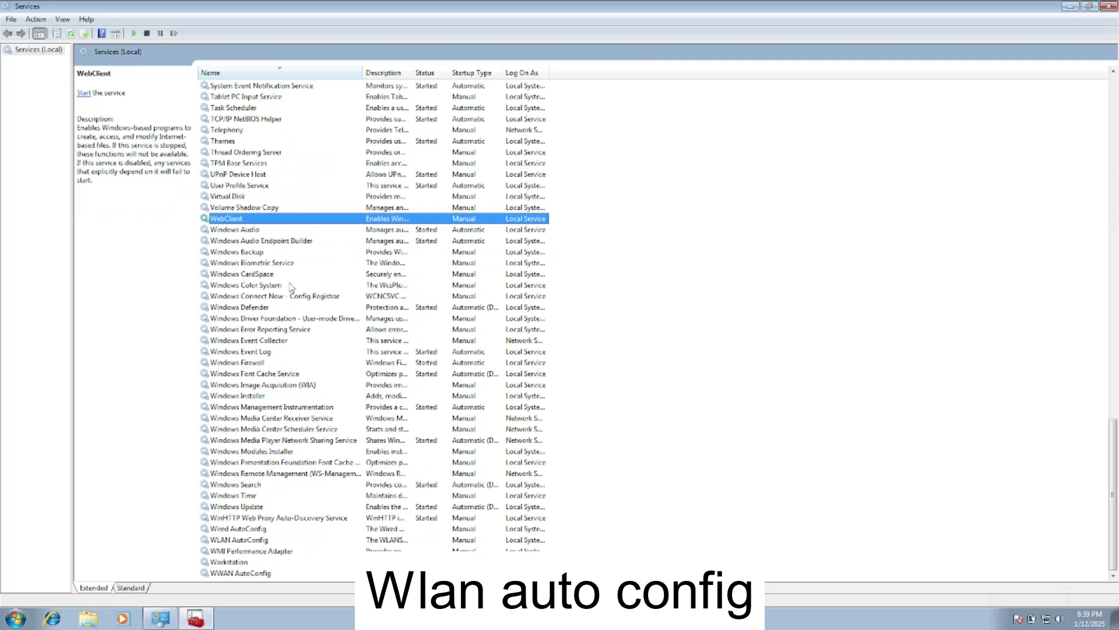
pyautogui.press('Down')
pyautogui.press('Down')
pyautogui.press('Down')
pyautogui.press('Down')
pyautogui.press('Down')
pyautogui.press('Down')
pyautogui.press('Down')
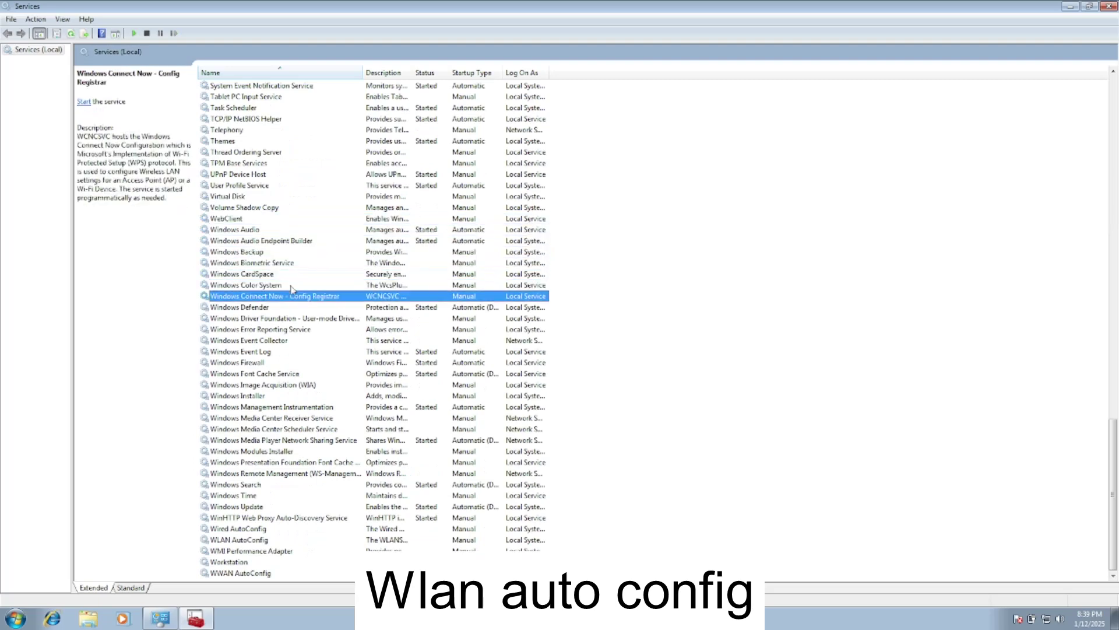
pyautogui.press('Down')
pyautogui.press('Down')
pyautogui.press('Down')
pyautogui.press('Down')
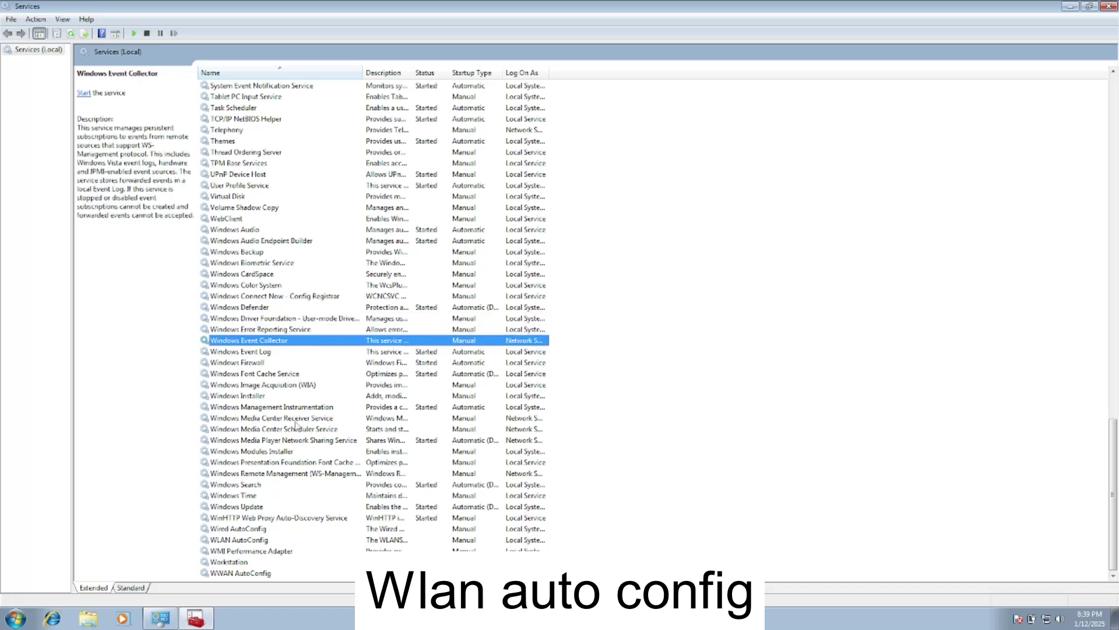
pyautogui.click(259, 540)
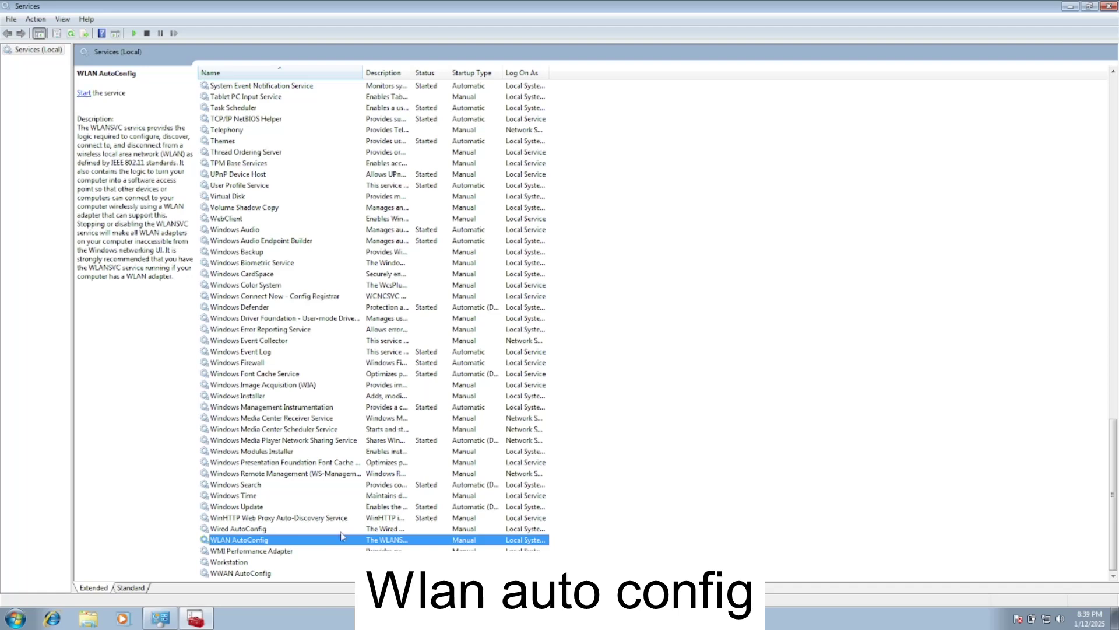
# Set WLAN AutoConfig's startup type to Automatic, start it, apply, then restart the service
pyautogui.rightClick(284, 539)
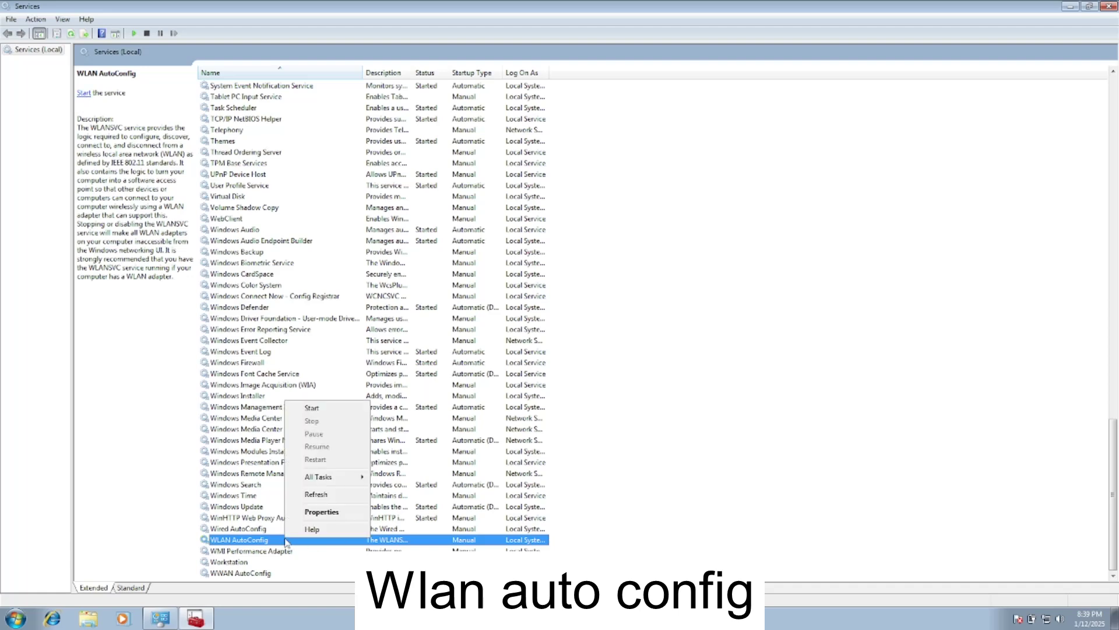
pyautogui.click(322, 511)
pyautogui.click(547, 296)
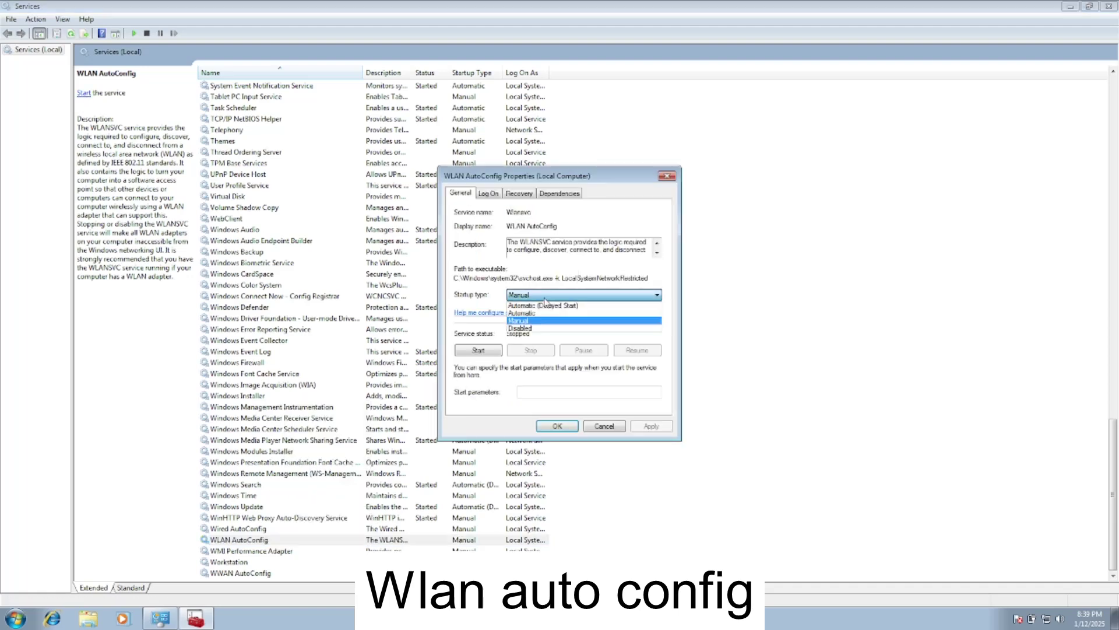
pyautogui.click(531, 311)
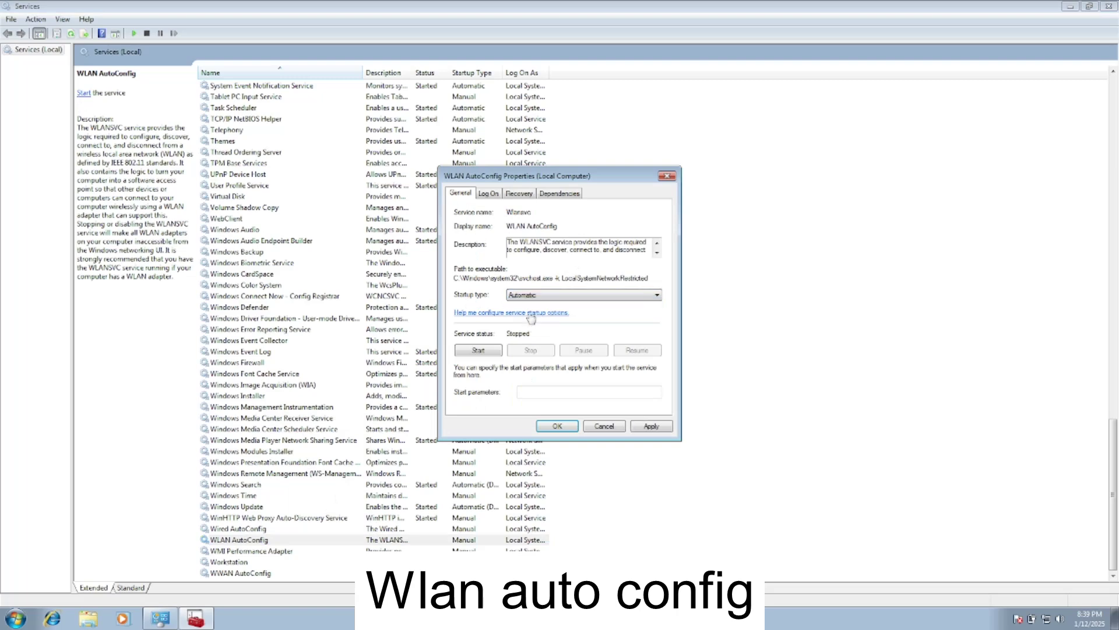
pyautogui.click(479, 350)
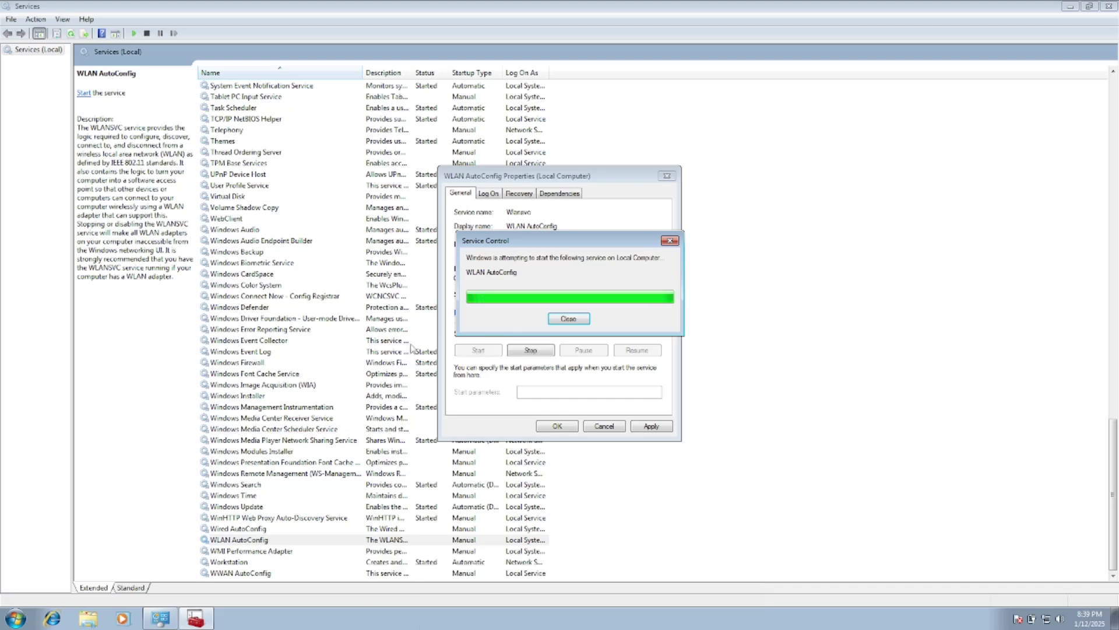
pyautogui.click(651, 426)
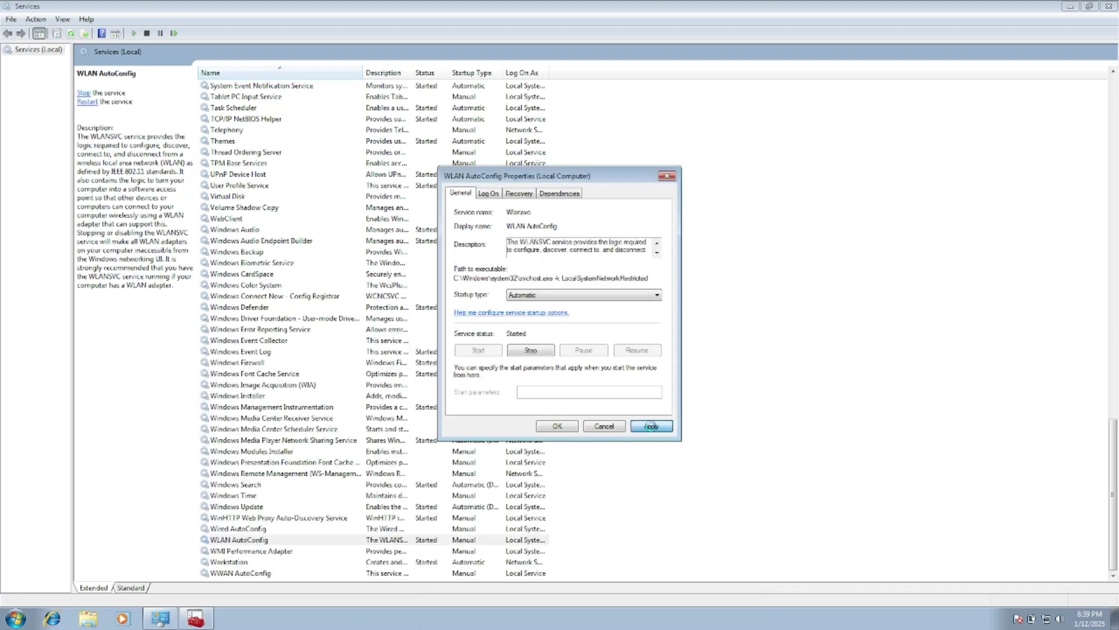
pyautogui.click(556, 426)
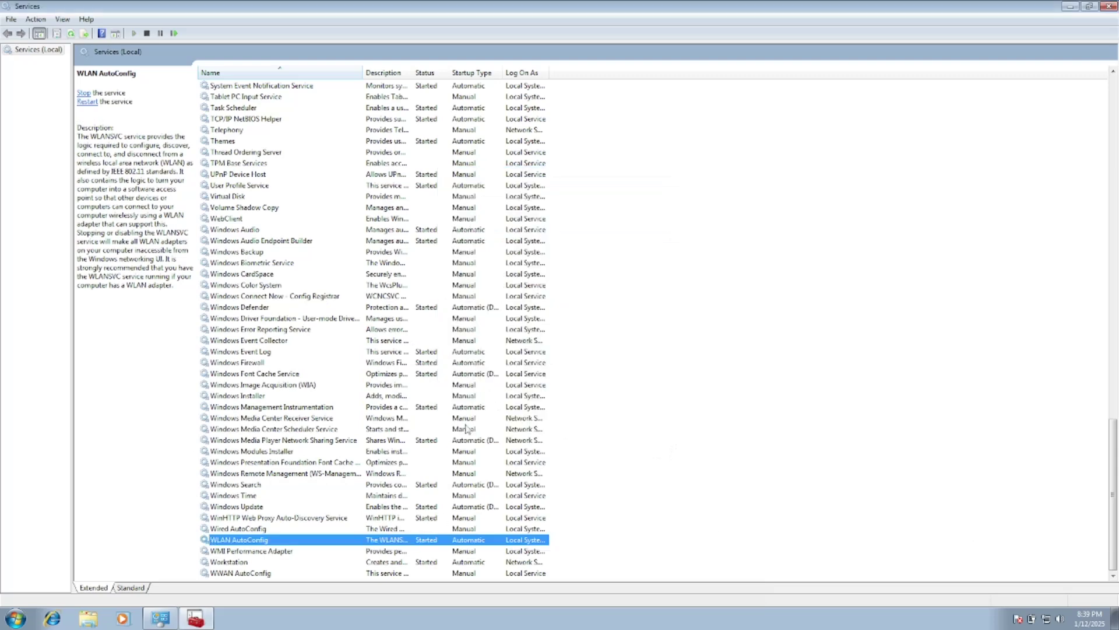
pyautogui.click(86, 102)
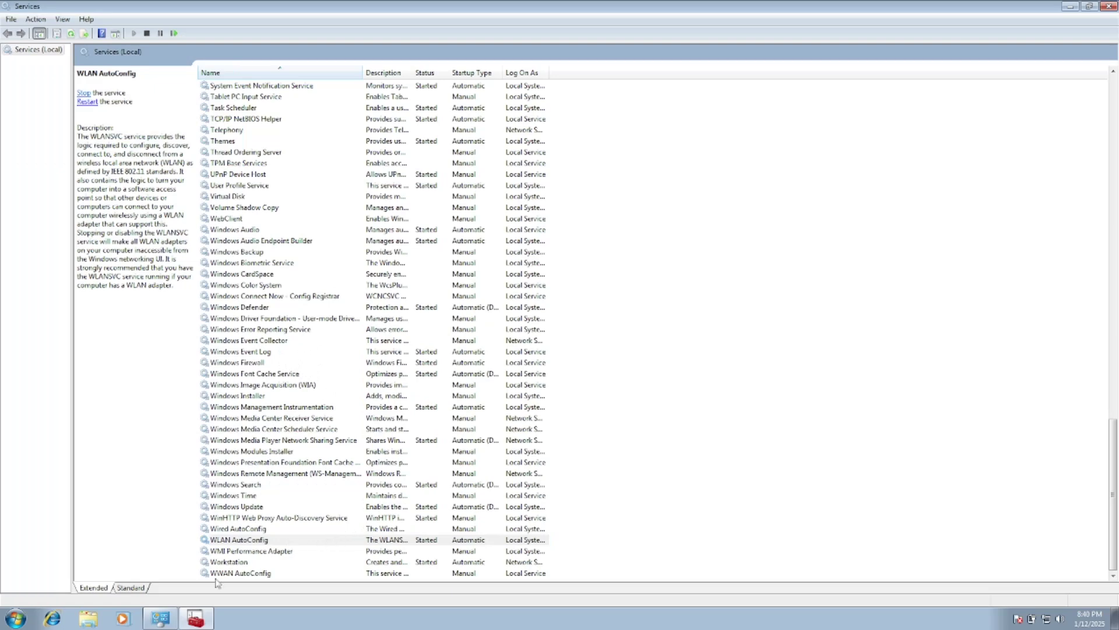
pyautogui.click(161, 618)
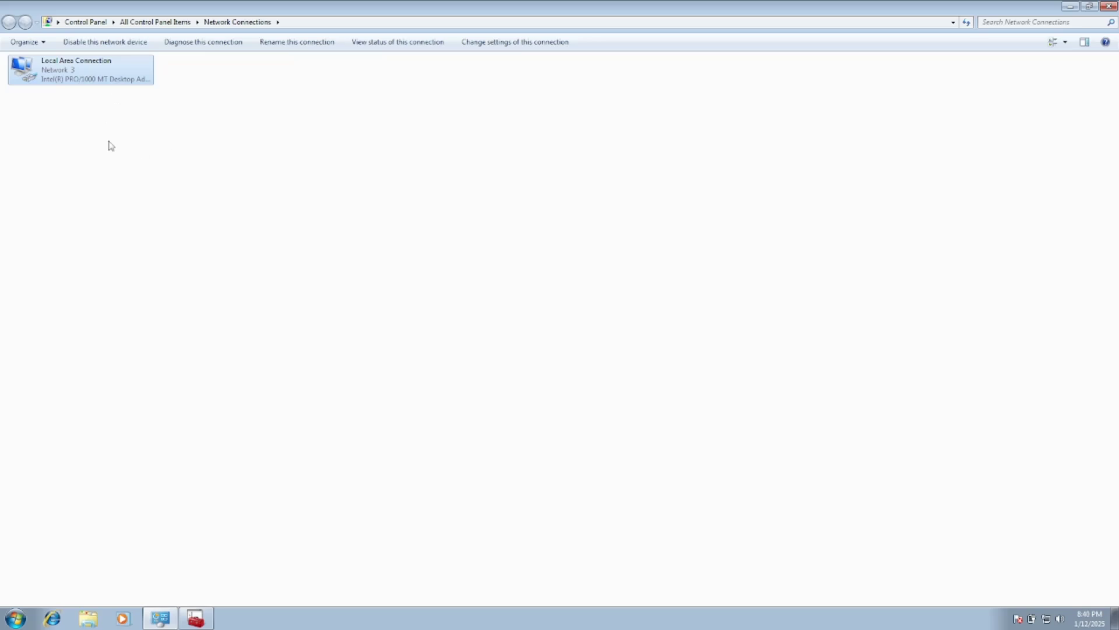
pyautogui.rightClick(139, 130)
pyautogui.click(178, 176)
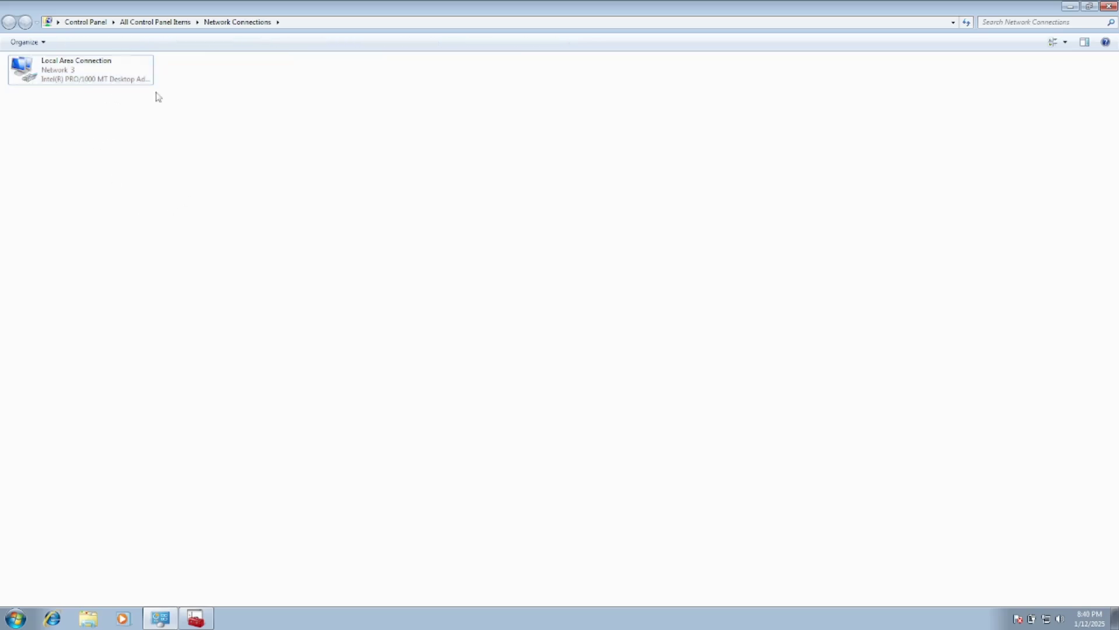
pyautogui.click(113, 76)
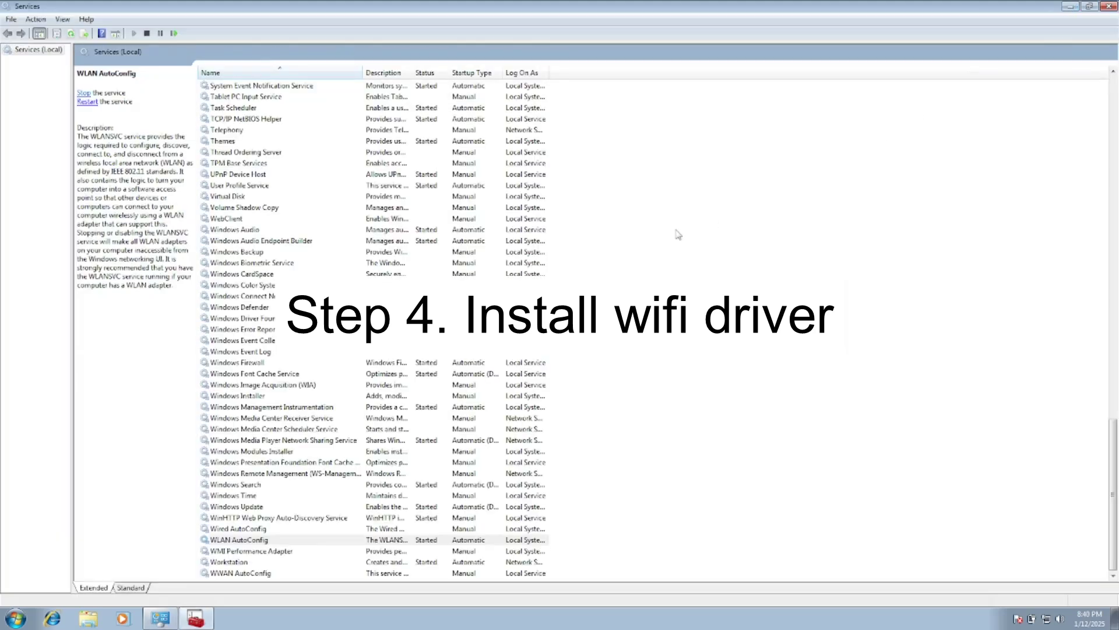
# Minimize Services, open Device Manager via a 'devi' Start search, and expand Network adapters
pyautogui.click(1070, 7)
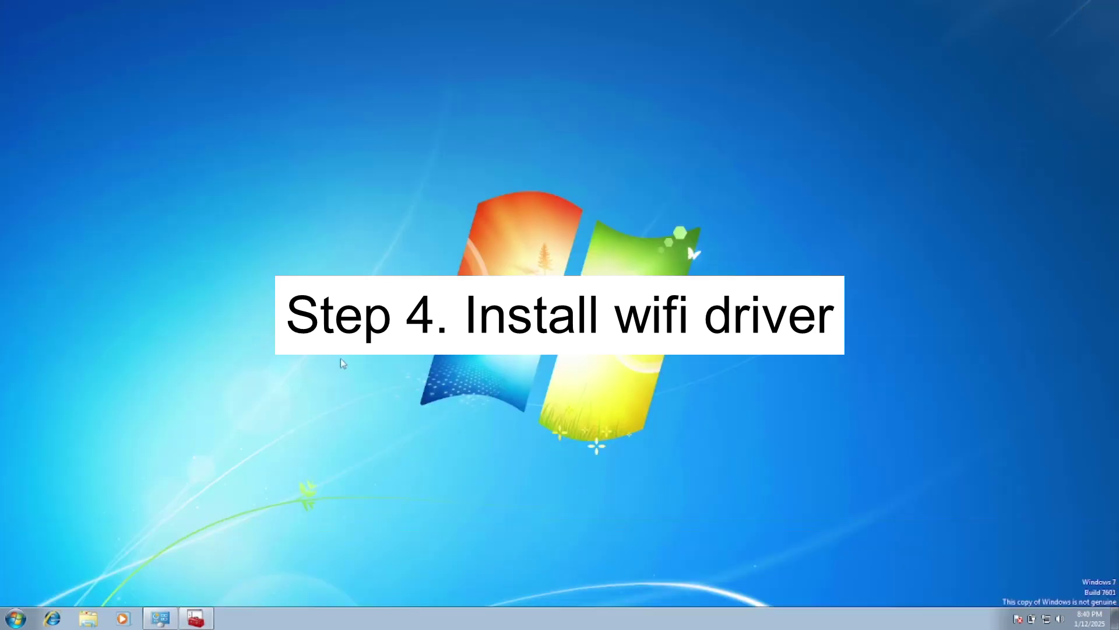
pyautogui.click(17, 616)
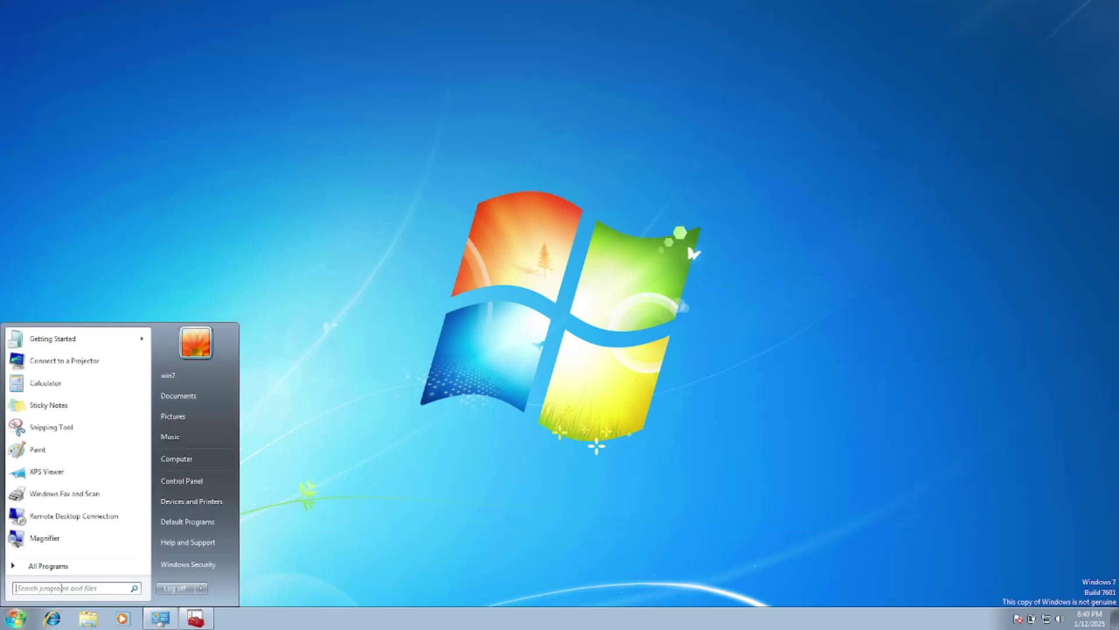
pyautogui.write('devi')
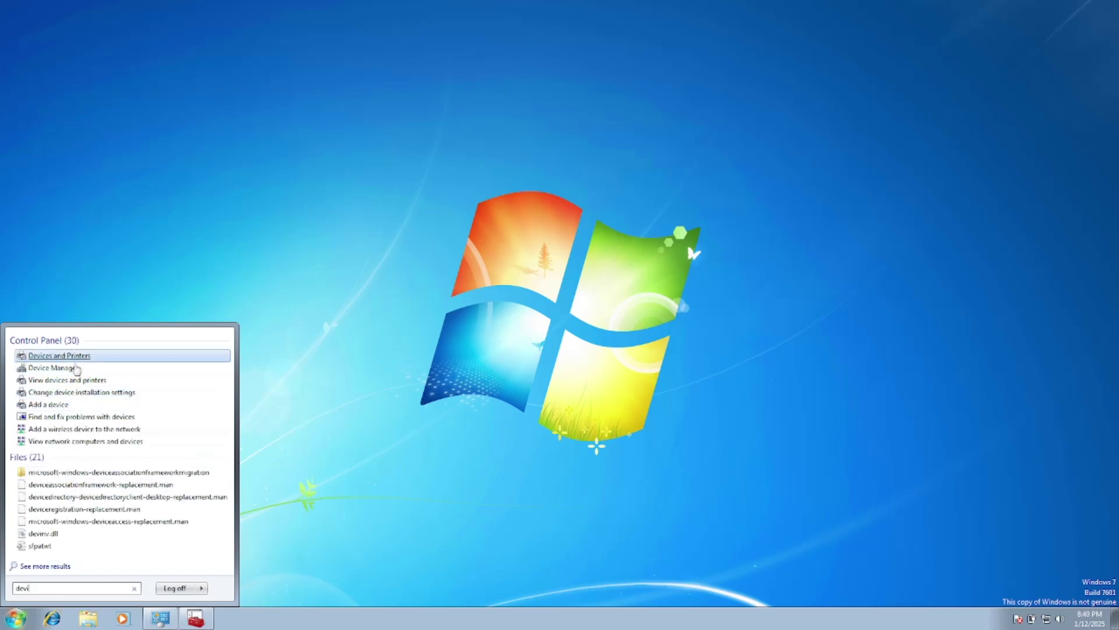
pyautogui.click(70, 373)
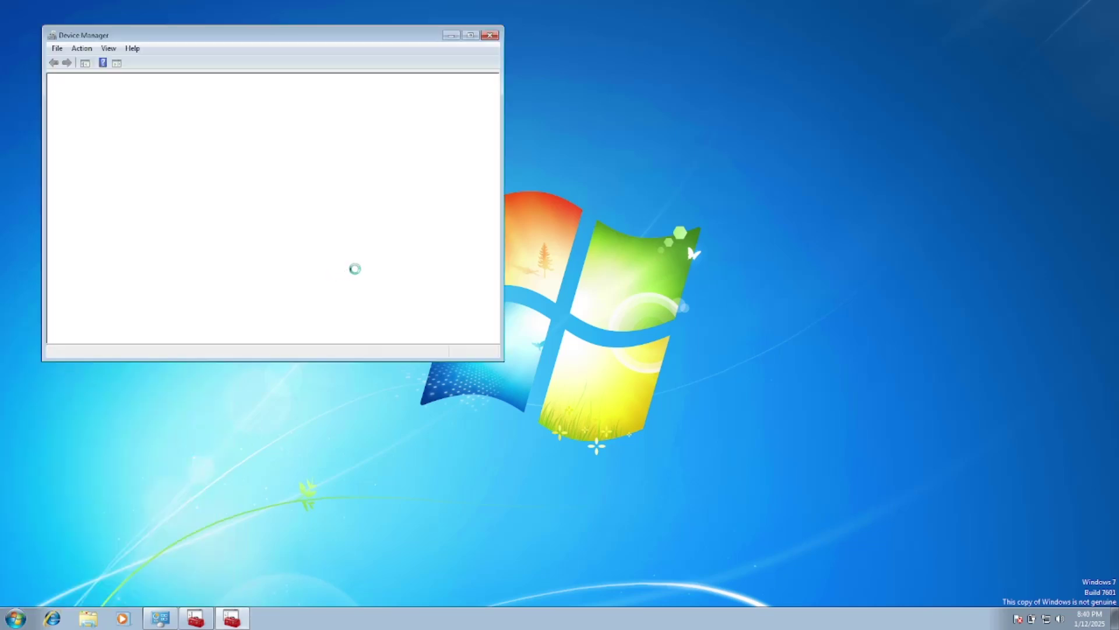
pyautogui.moveTo(337, 39); pyautogui.dragTo(517, 92)
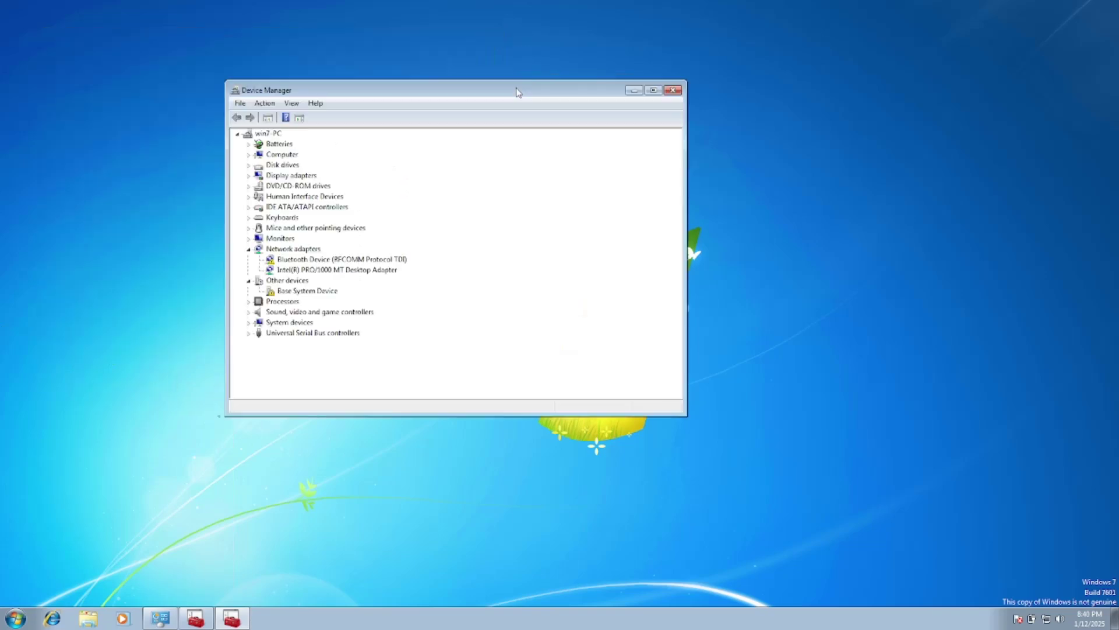
pyautogui.click(249, 249)
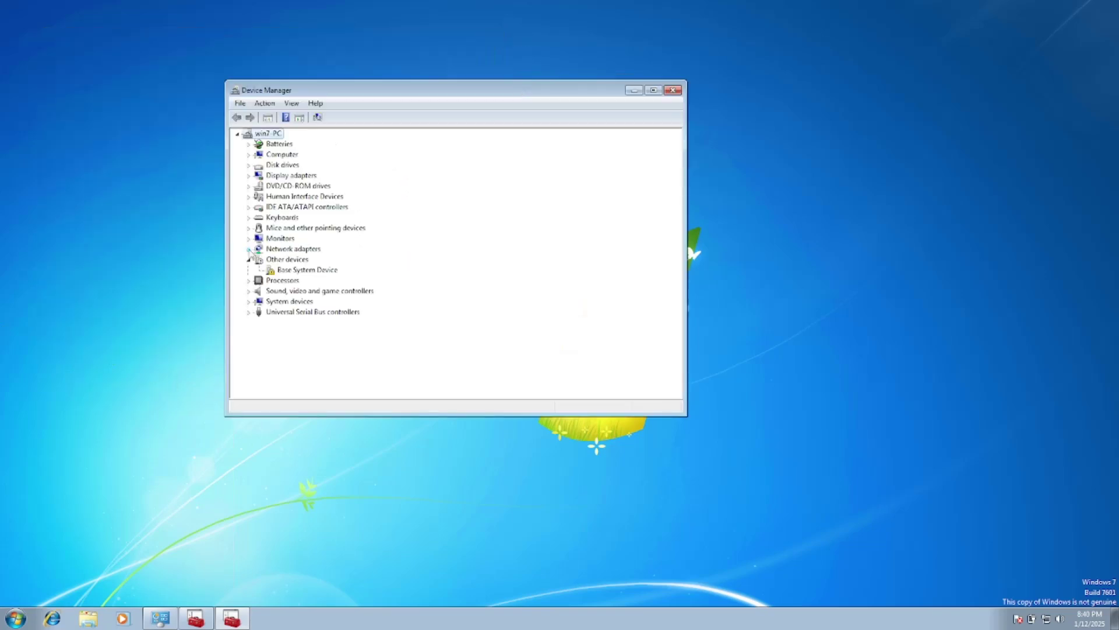
pyautogui.doubleClick(281, 251)
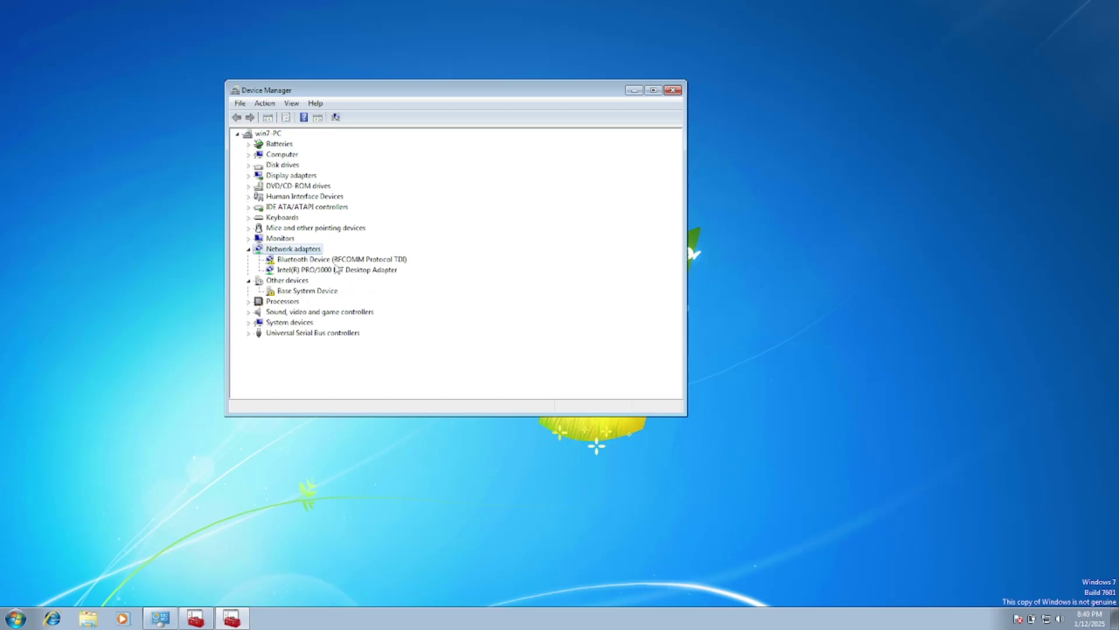
pyautogui.click(313, 263)
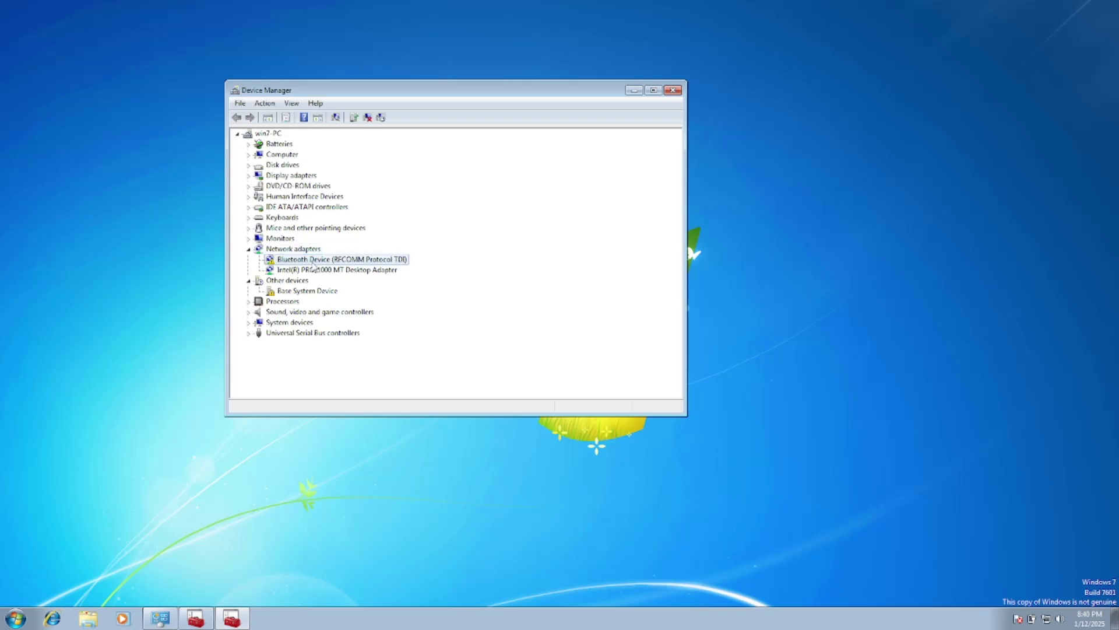
pyautogui.rightClick(313, 262)
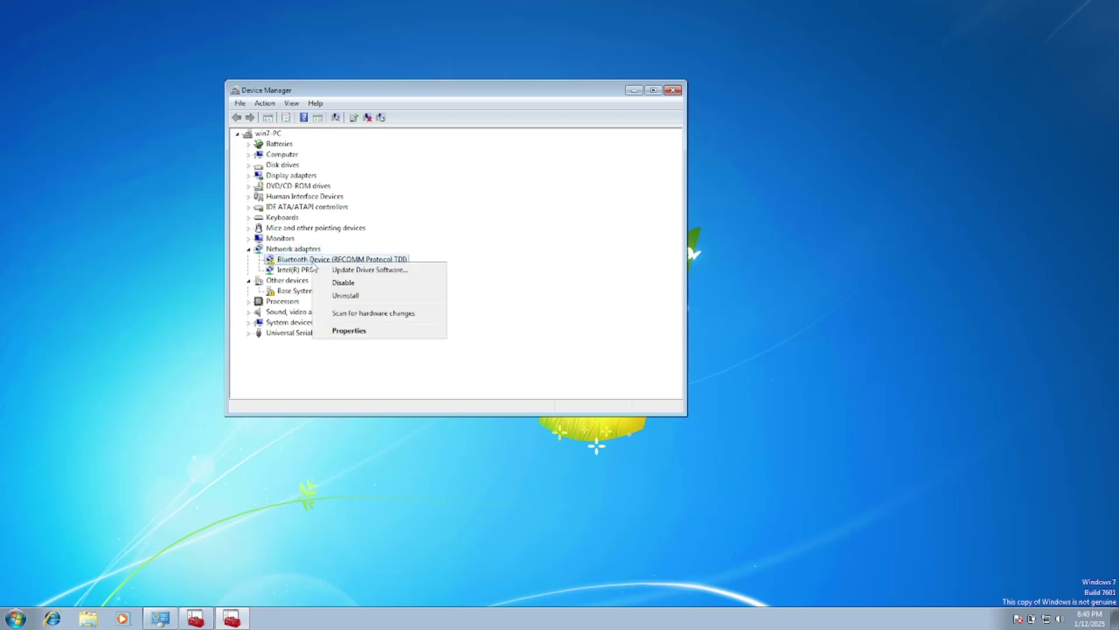
pyautogui.click(360, 273)
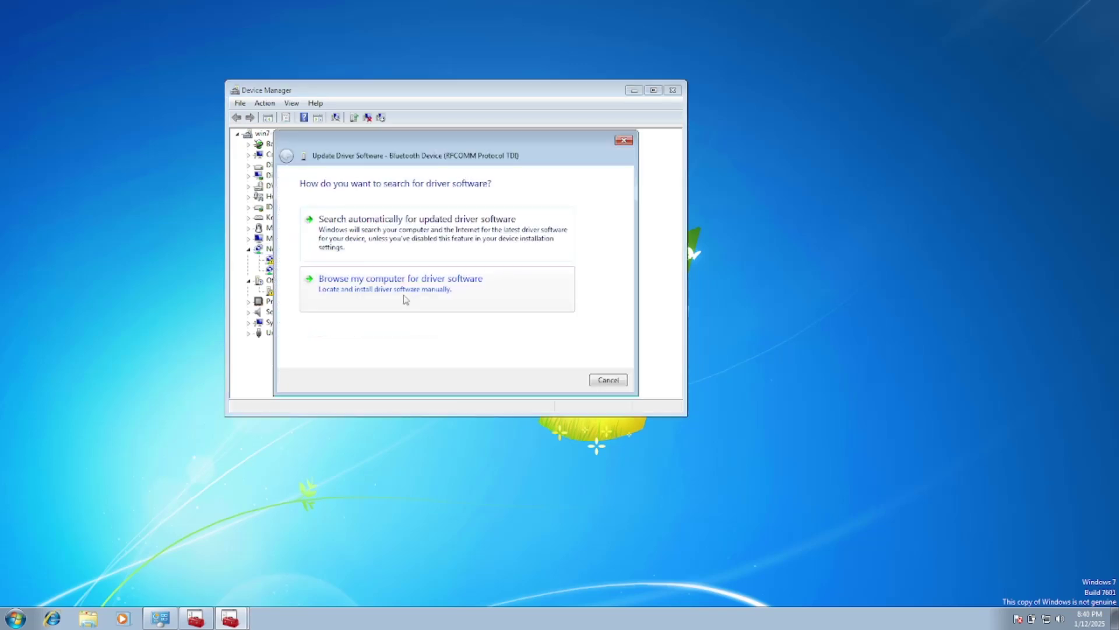
pyautogui.click(406, 299)
pyautogui.click(437, 315)
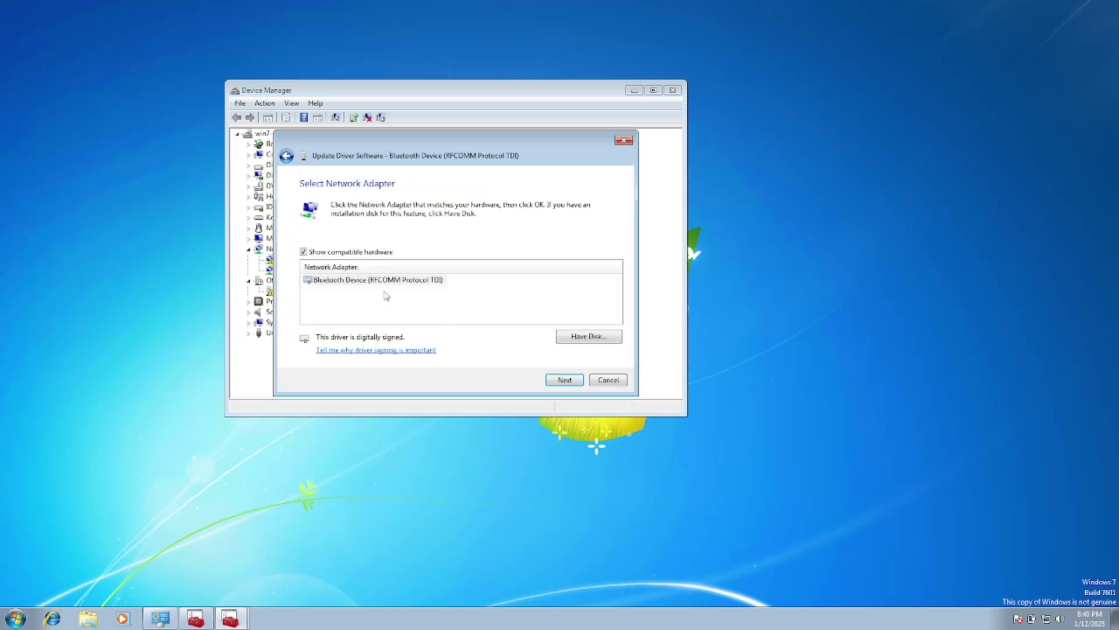
pyautogui.click(377, 281)
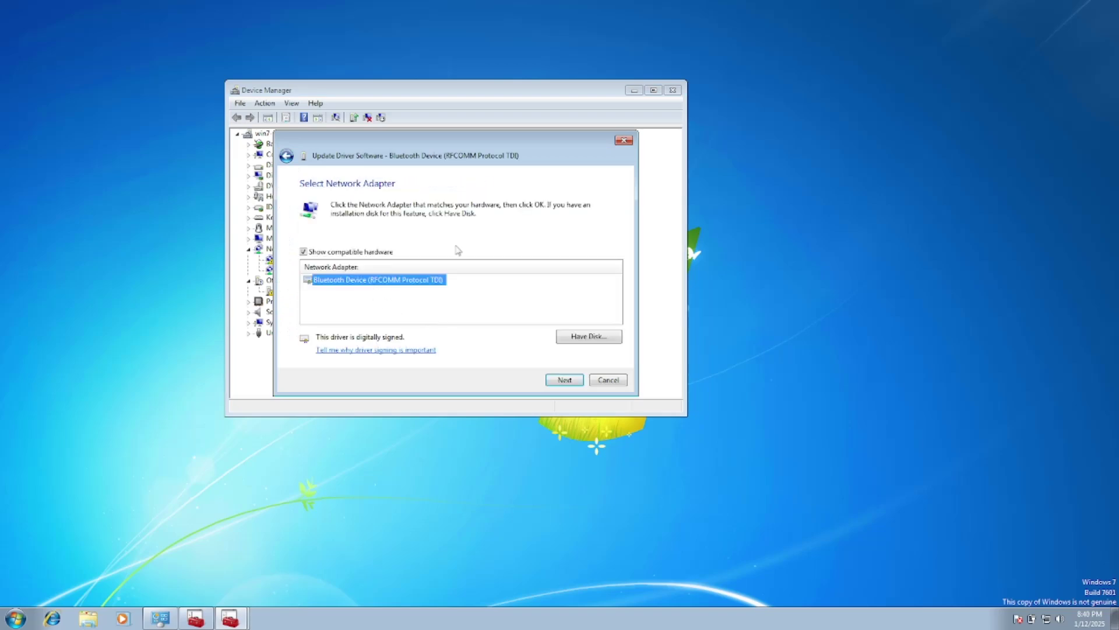
pyautogui.click(564, 379)
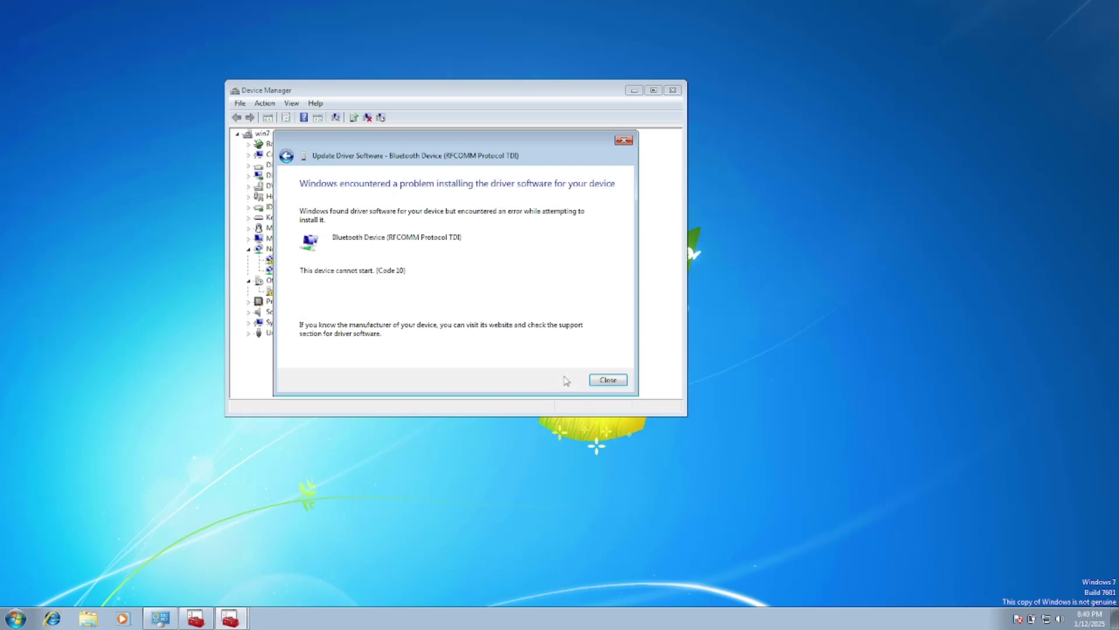
pyautogui.click(598, 380)
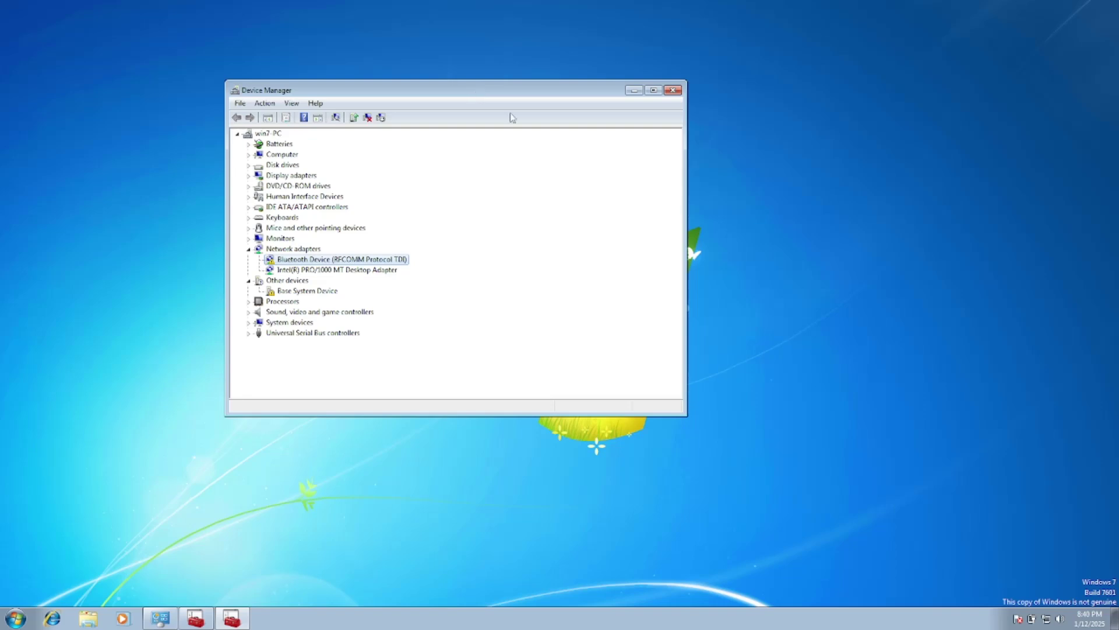
# Enable Show hidden devices to reveal the ISATAP and WAN Miniport adapters
pyautogui.moveTo(474, 96); pyautogui.dragTo(542, 121)
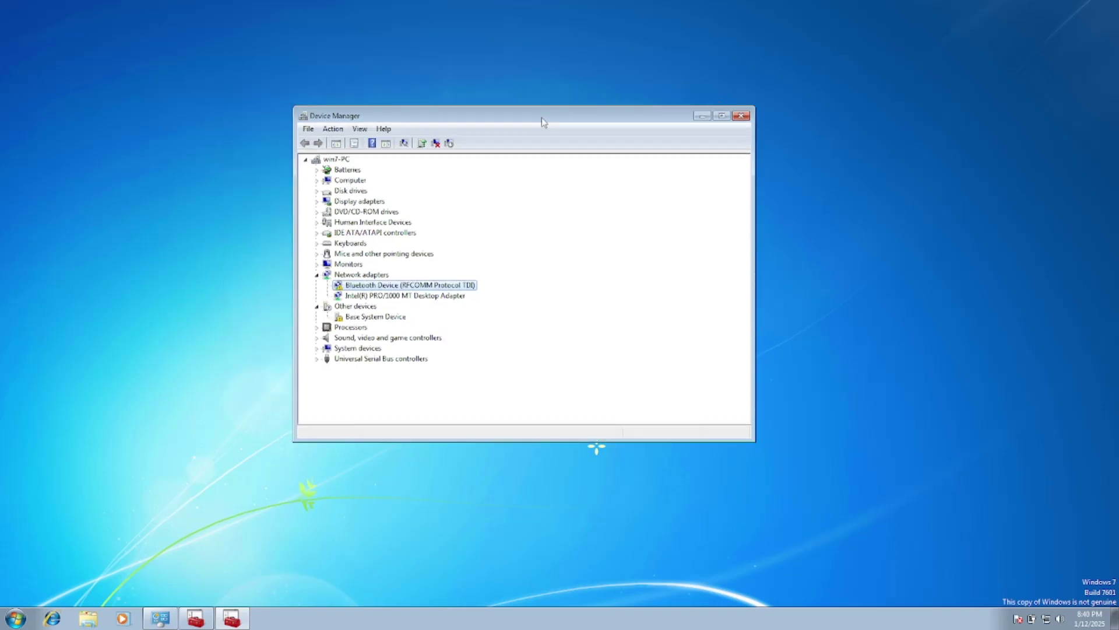
pyautogui.click(339, 161)
pyautogui.click(360, 129)
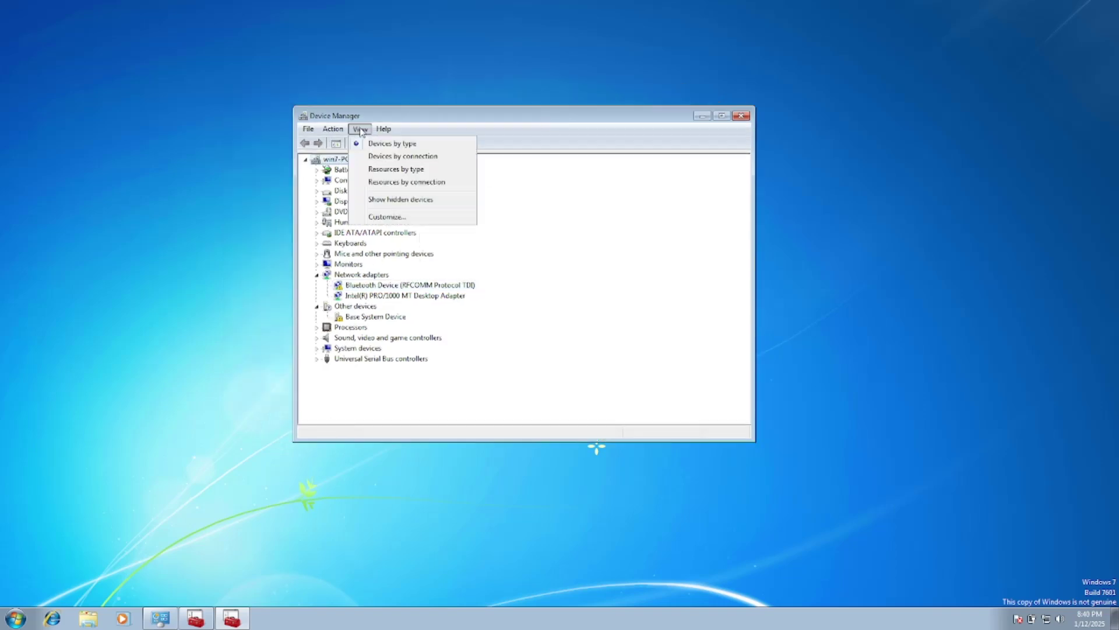
pyautogui.click(411, 200)
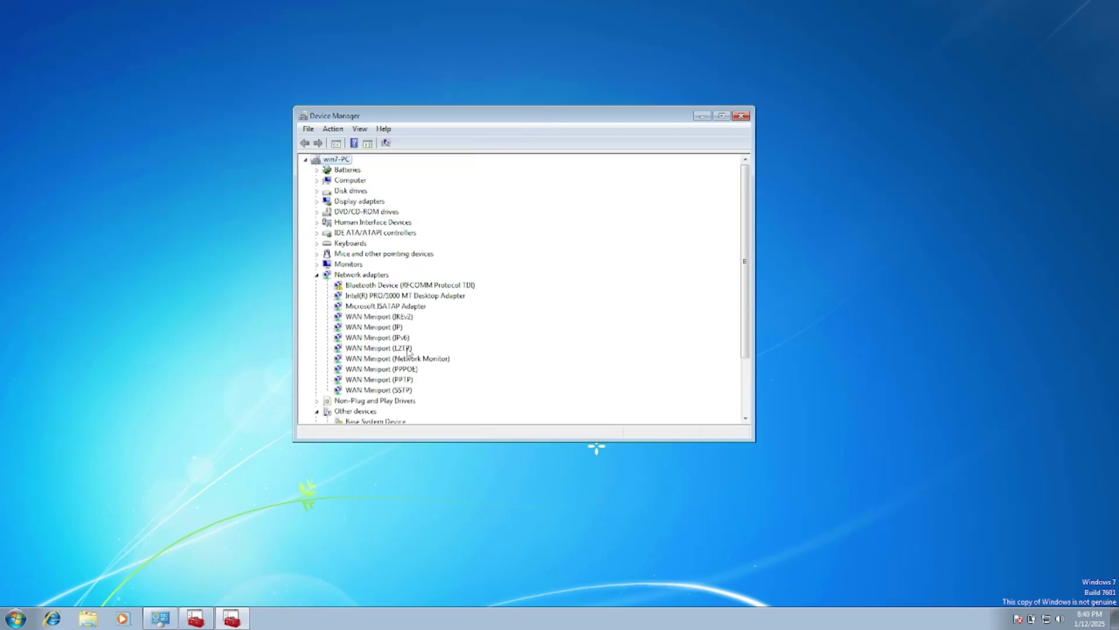
pyautogui.scroll(-1, 366, 340)
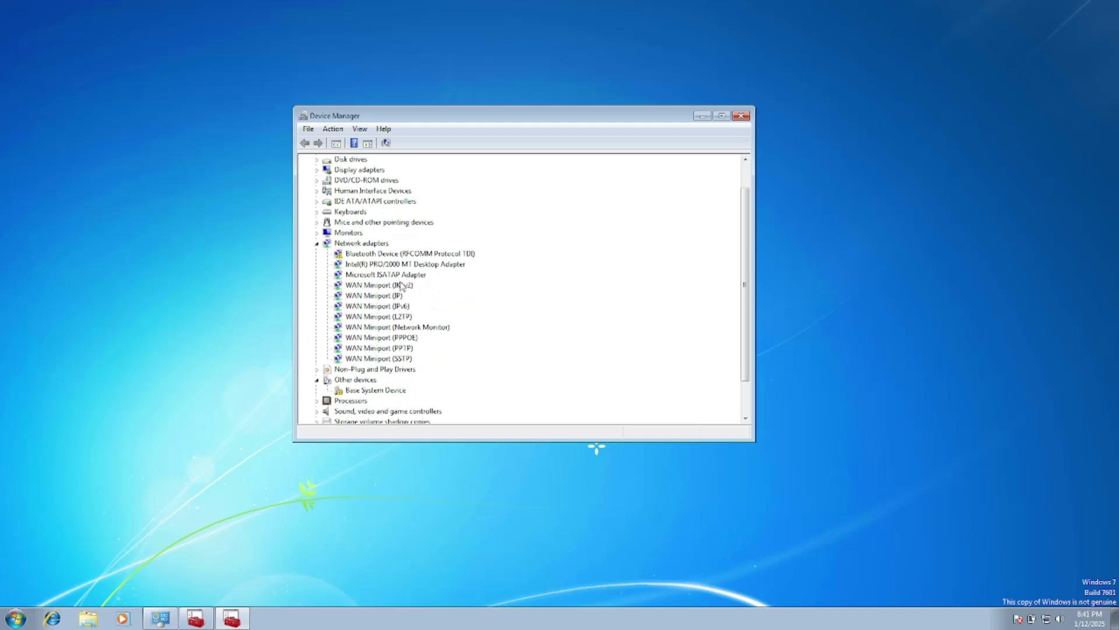
# Reinstall the Bluetooth Device adapter's driver from the compatible driver list
pyautogui.click(382, 254)
pyautogui.rightClick(382, 254)
pyautogui.click(428, 263)
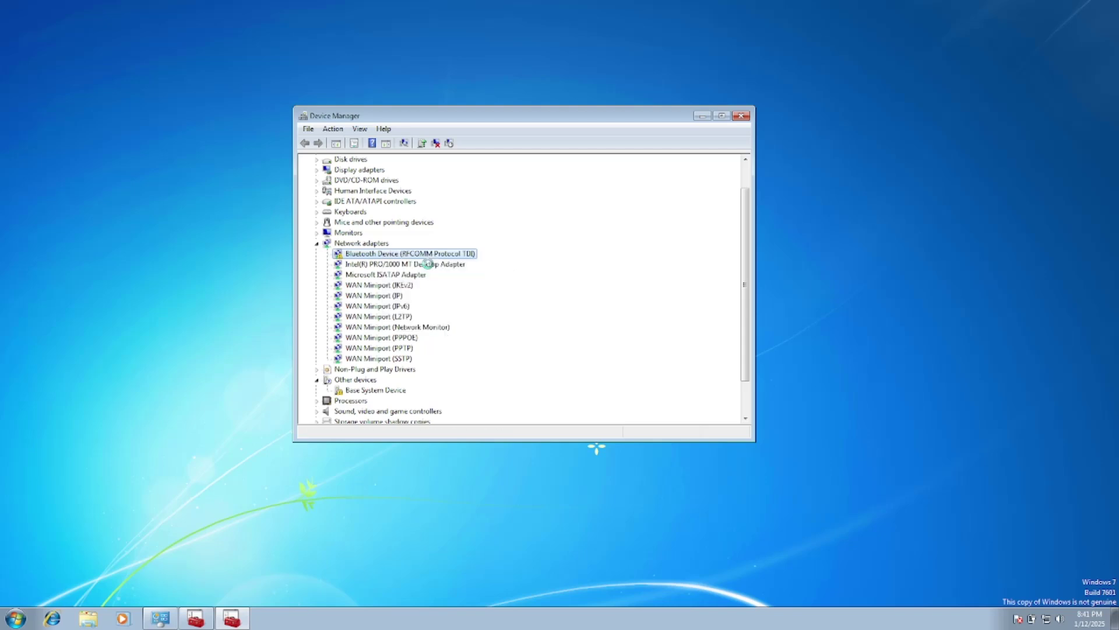
pyautogui.click(461, 318)
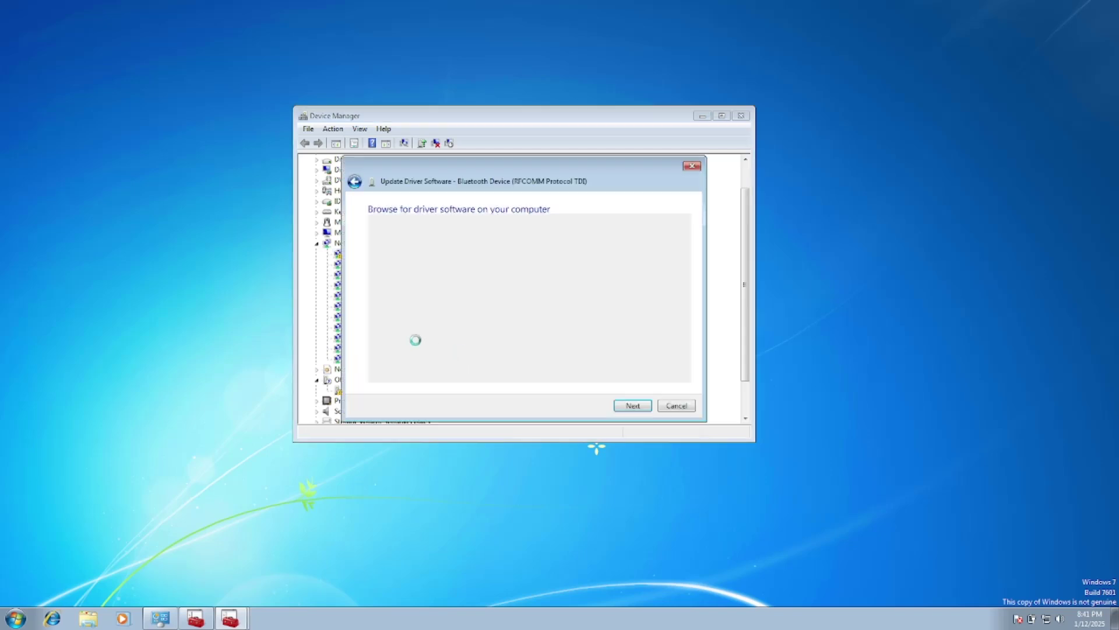
pyautogui.click(635, 406)
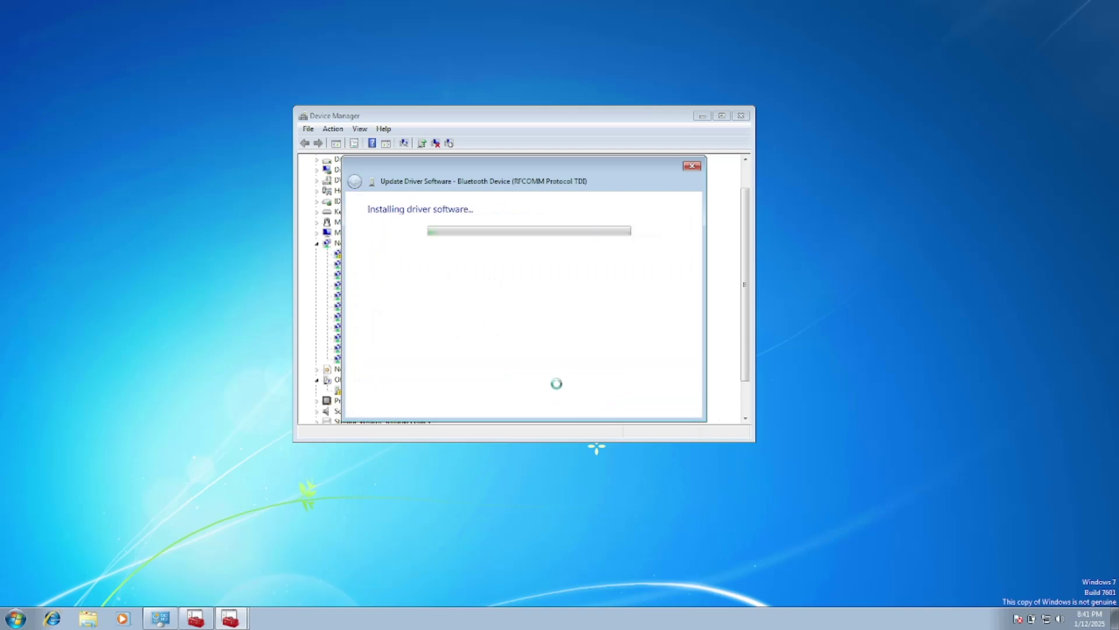
pyautogui.click(692, 166)
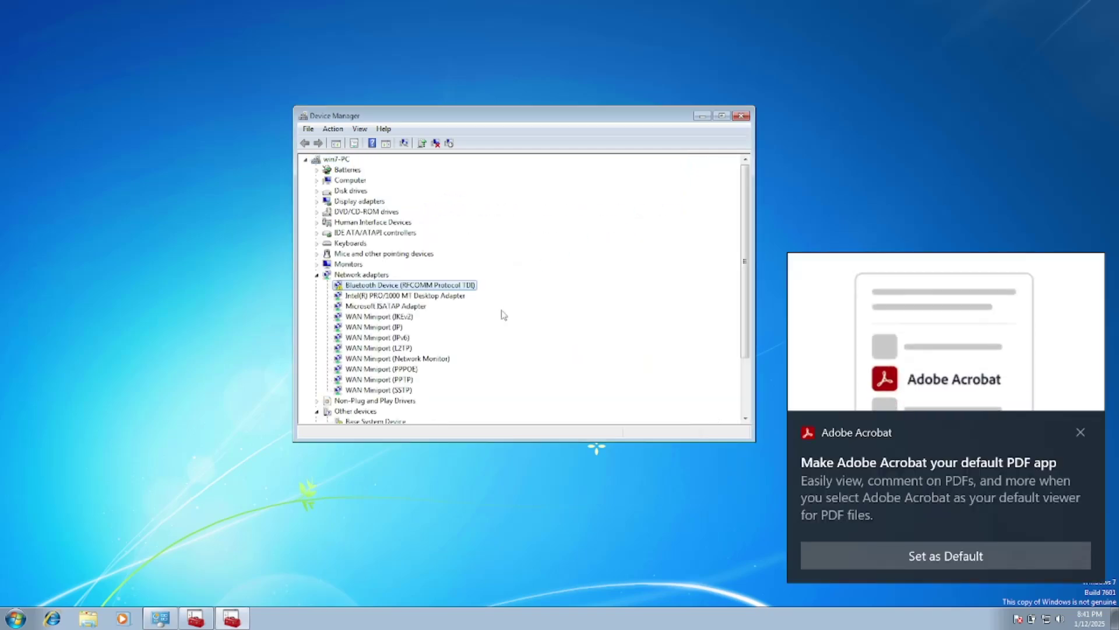
pyautogui.click(1080, 432)
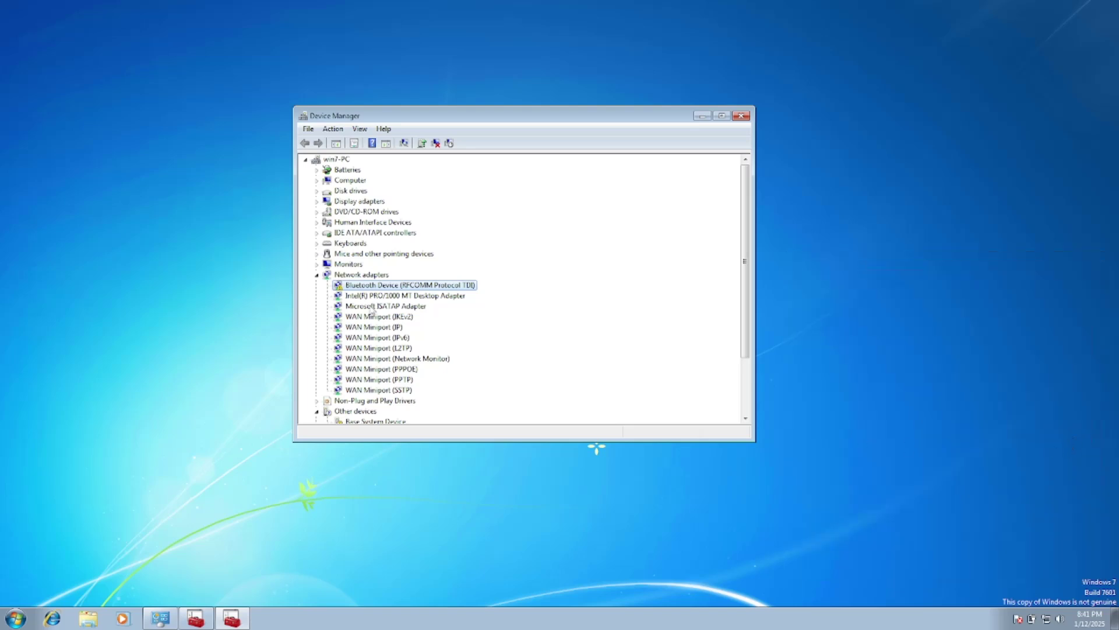
# Scan for hardware changes from the computer's root node in Device Manager
pyautogui.click(380, 296)
pyautogui.click(362, 285)
pyautogui.click(341, 161)
pyautogui.click(333, 129)
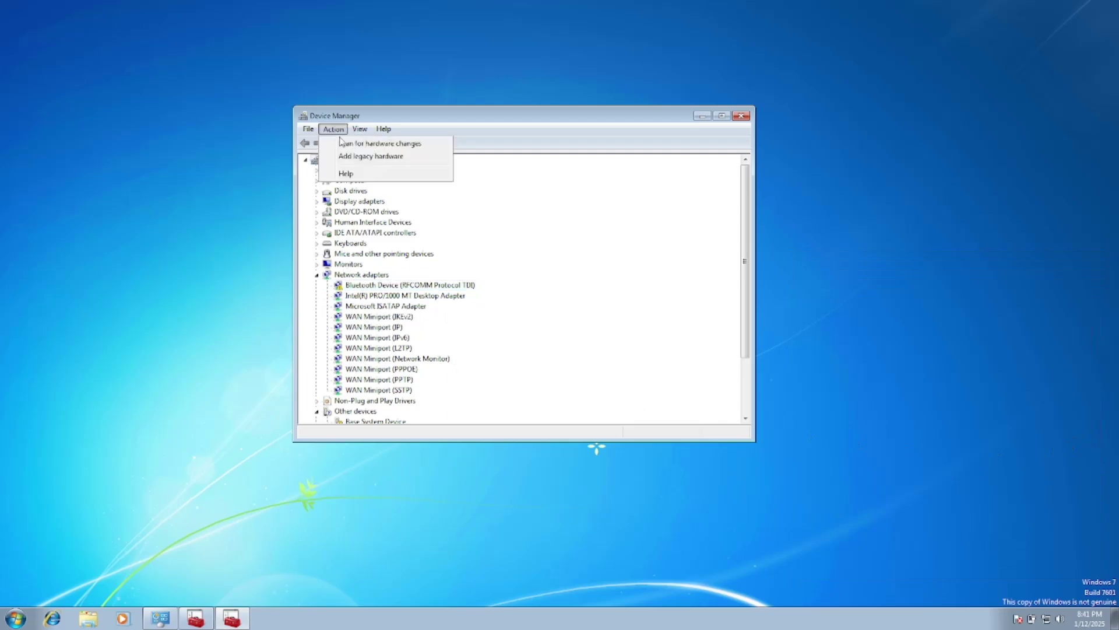
pyautogui.click(357, 145)
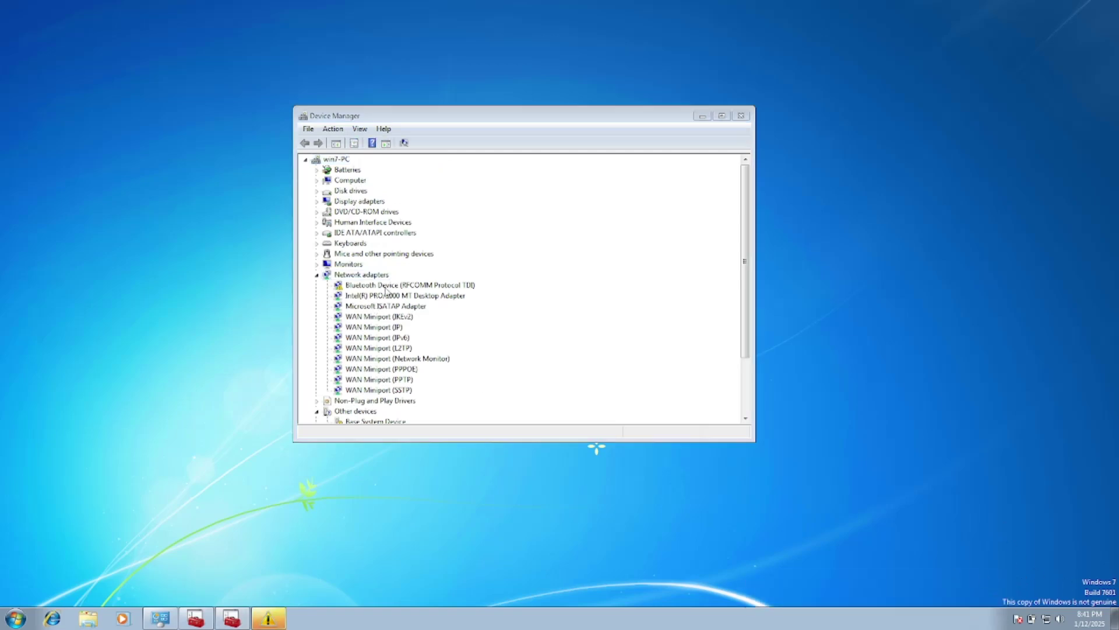
pyautogui.click(359, 289)
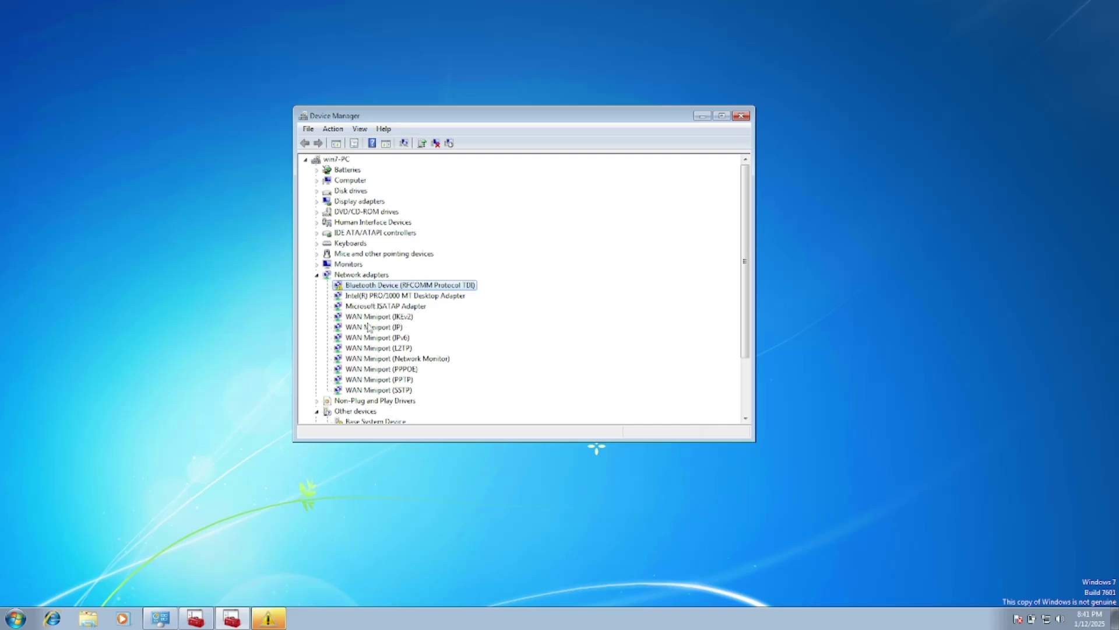
pyautogui.click(339, 159)
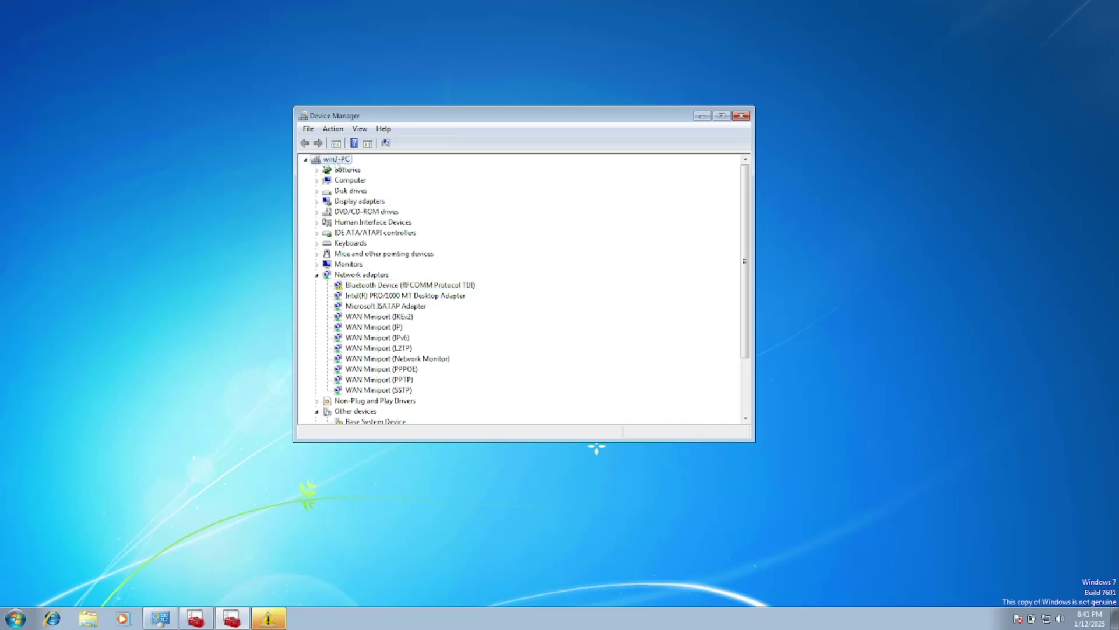
# Start Add legacy hardware and choose to install a Network adapter manually from a list
pyautogui.click(334, 129)
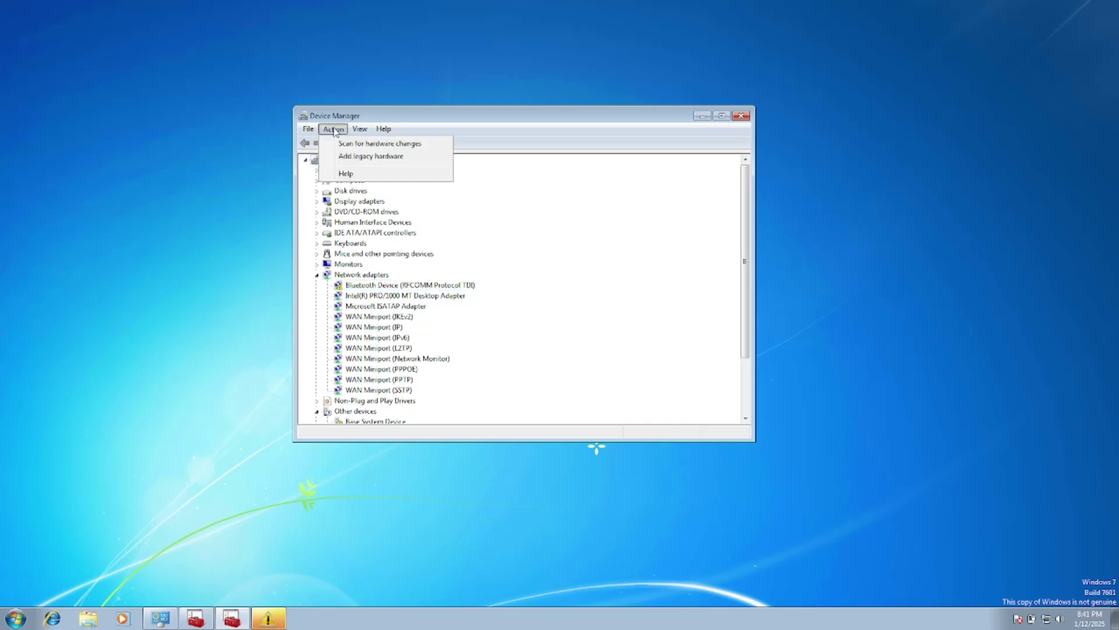
pyautogui.click(376, 157)
pyautogui.click(570, 399)
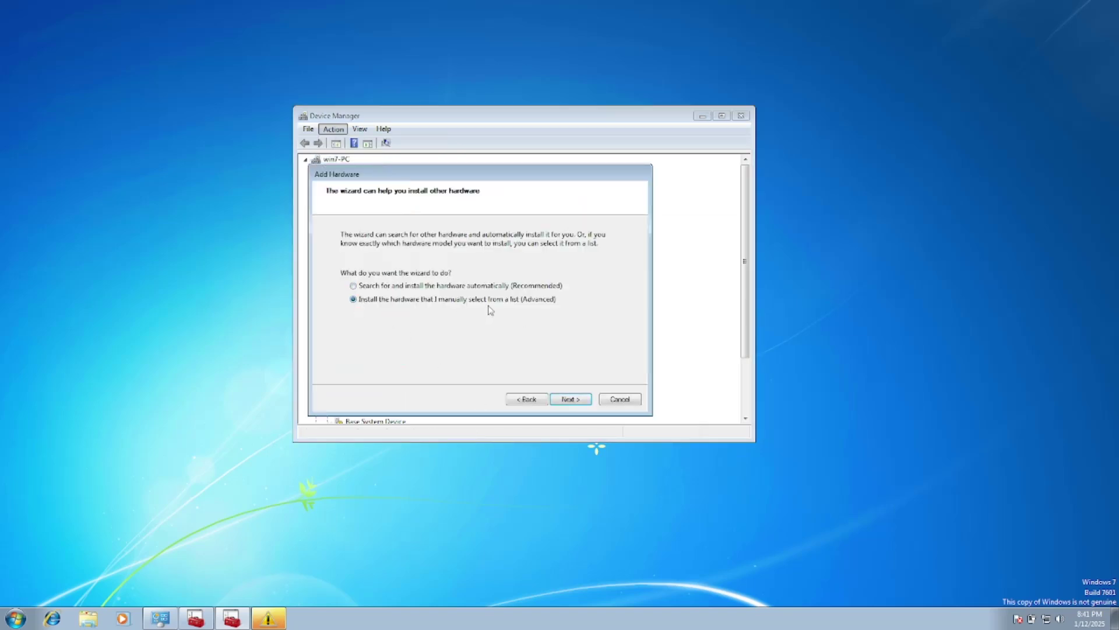
pyautogui.click(581, 401)
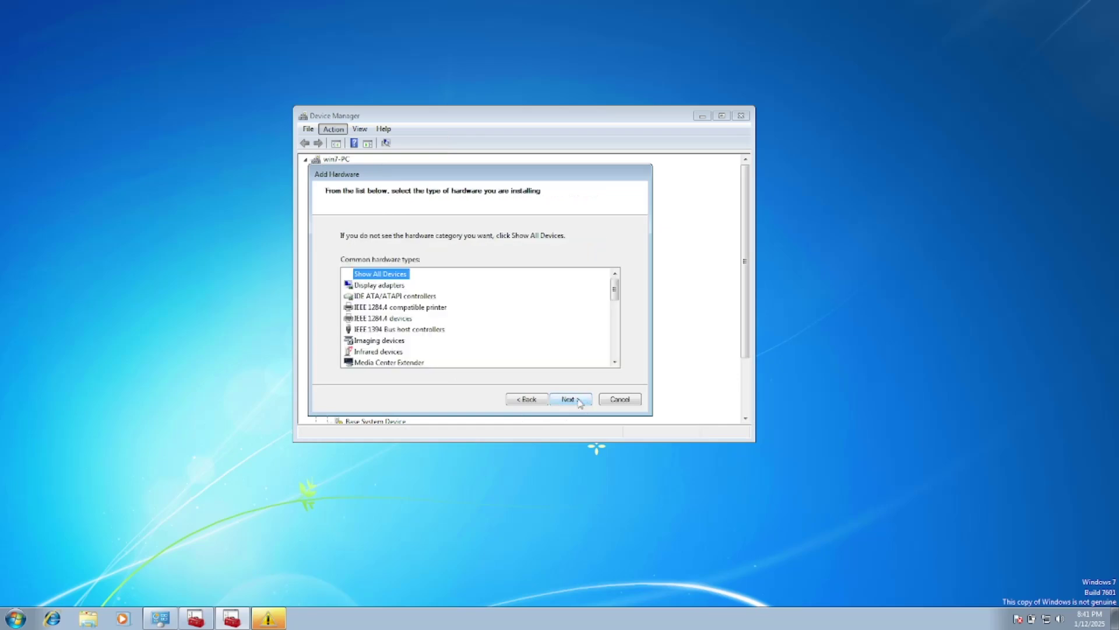
pyautogui.click(382, 347)
pyautogui.press('n')
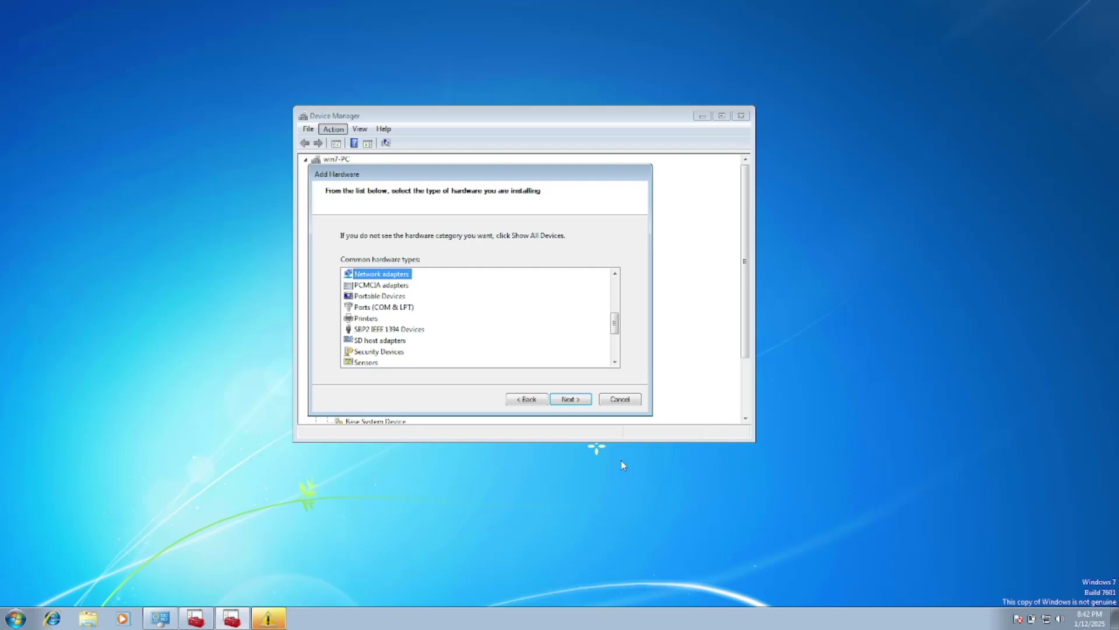
pyautogui.click(571, 400)
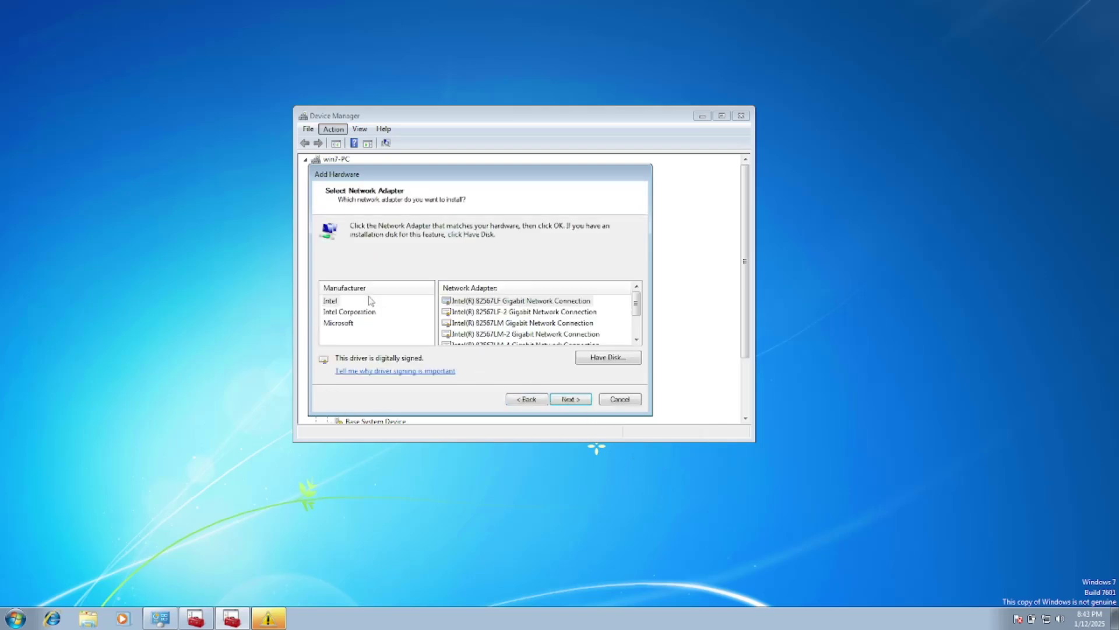
# Pick Intel Corporation > Wireless WiFi Link 4965AGN and finish installing it
pyautogui.click(334, 302)
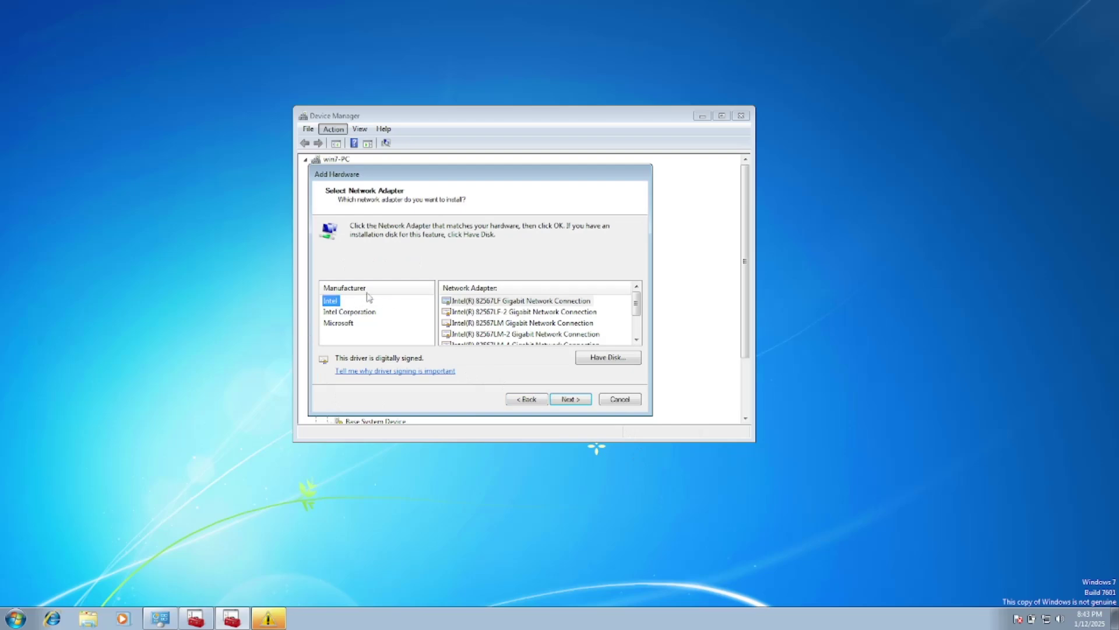
pyautogui.click(544, 303)
pyautogui.press('Down')
pyautogui.press('Down')
pyautogui.press('Down')
pyautogui.press('Down')
pyautogui.press('Down')
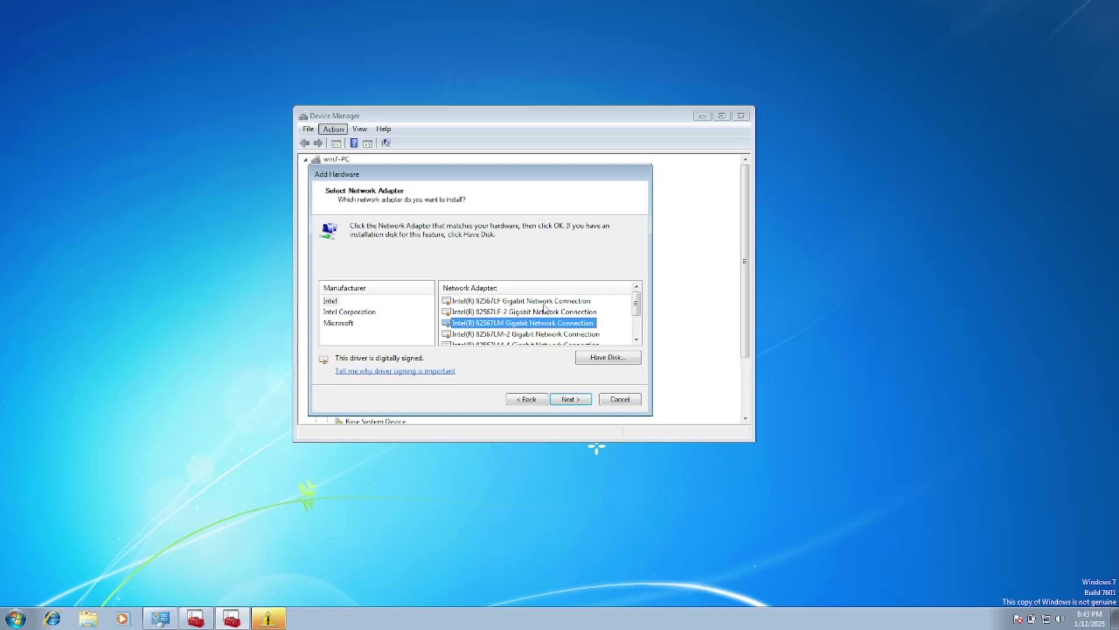
pyautogui.press('Down')
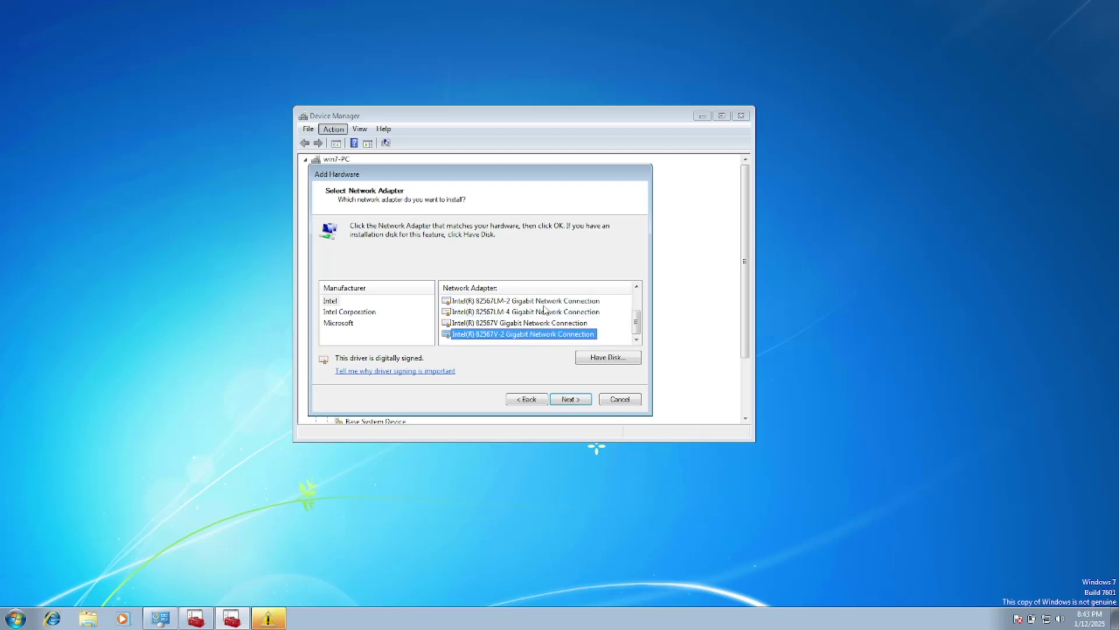
pyautogui.click(333, 313)
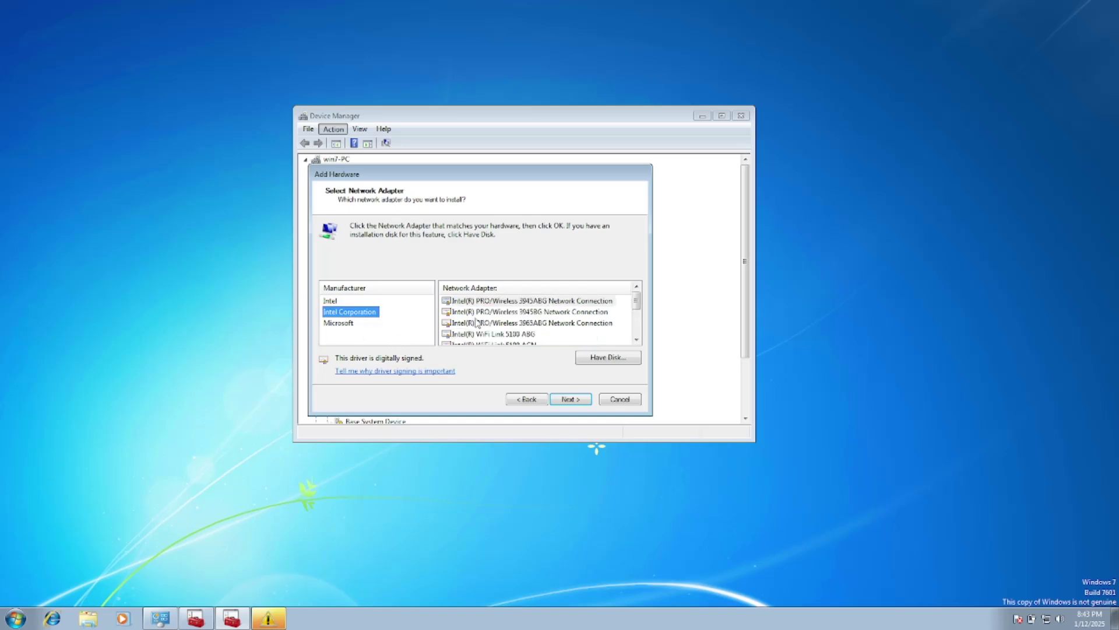
pyautogui.press('Tab')
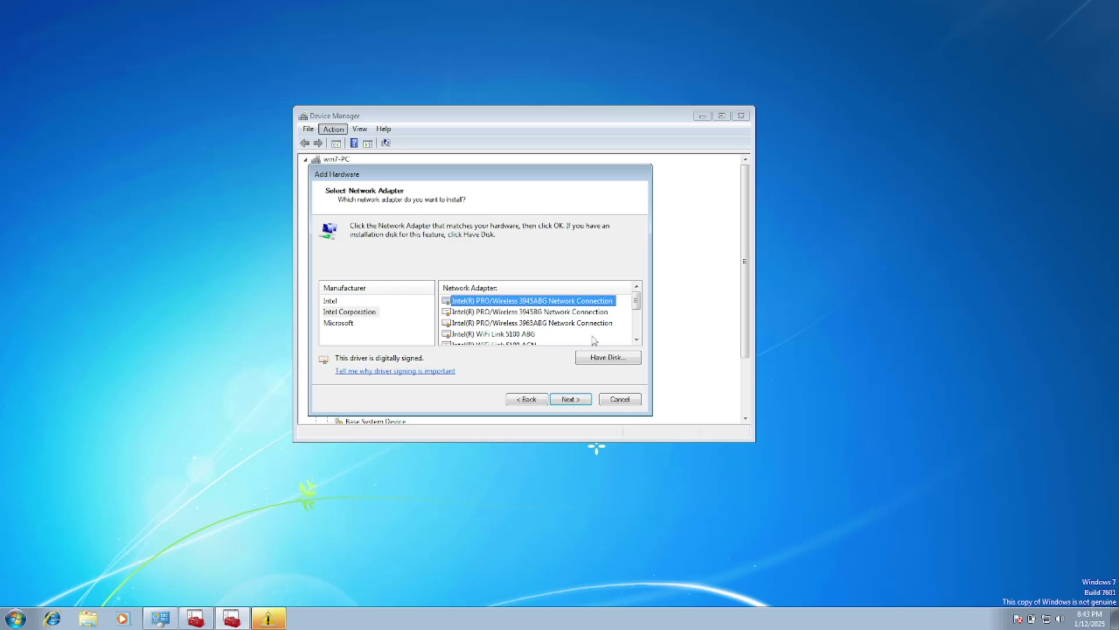
pyautogui.press('Down')
pyautogui.press('Down')
pyautogui.press('Down')
pyautogui.press('Down')
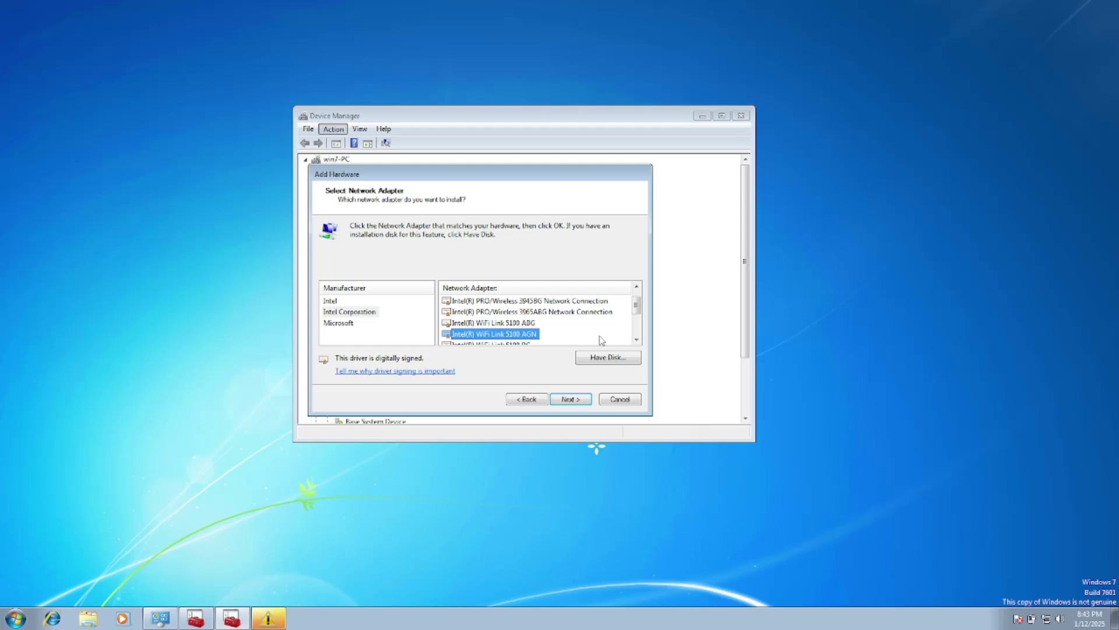
pyautogui.press('Down')
pyautogui.press('Down')
pyautogui.press('Down')
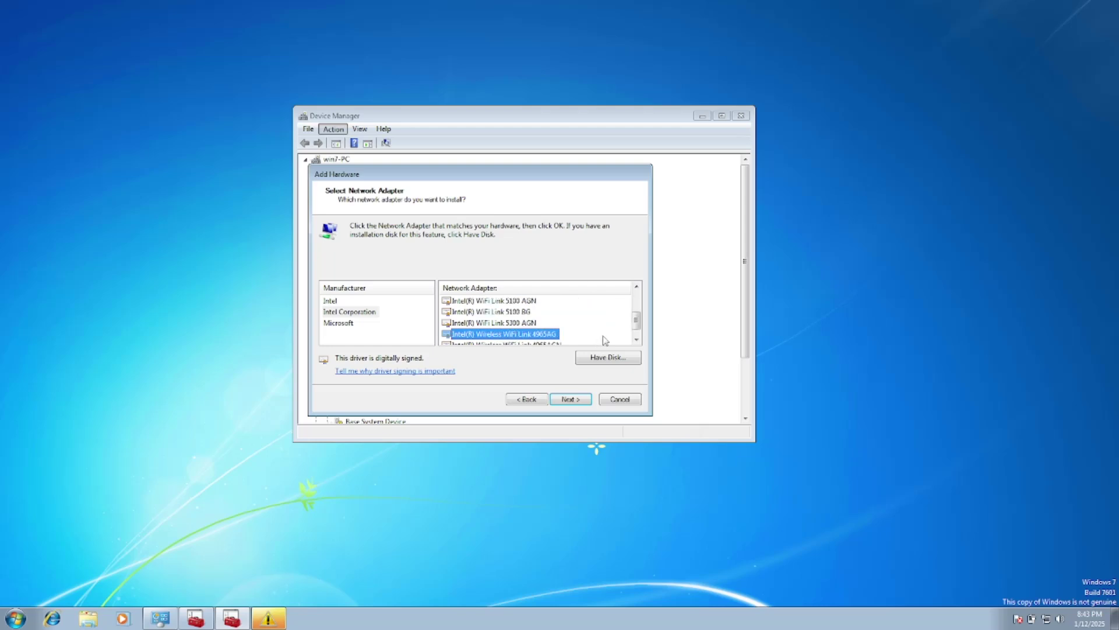
pyautogui.press('Down')
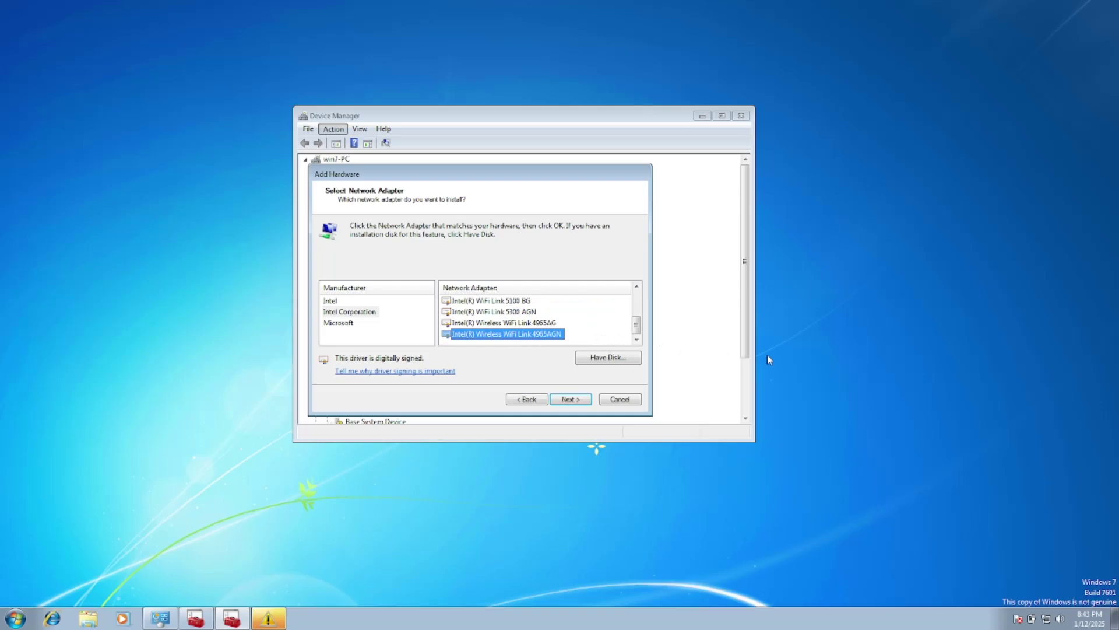
pyautogui.click(570, 399)
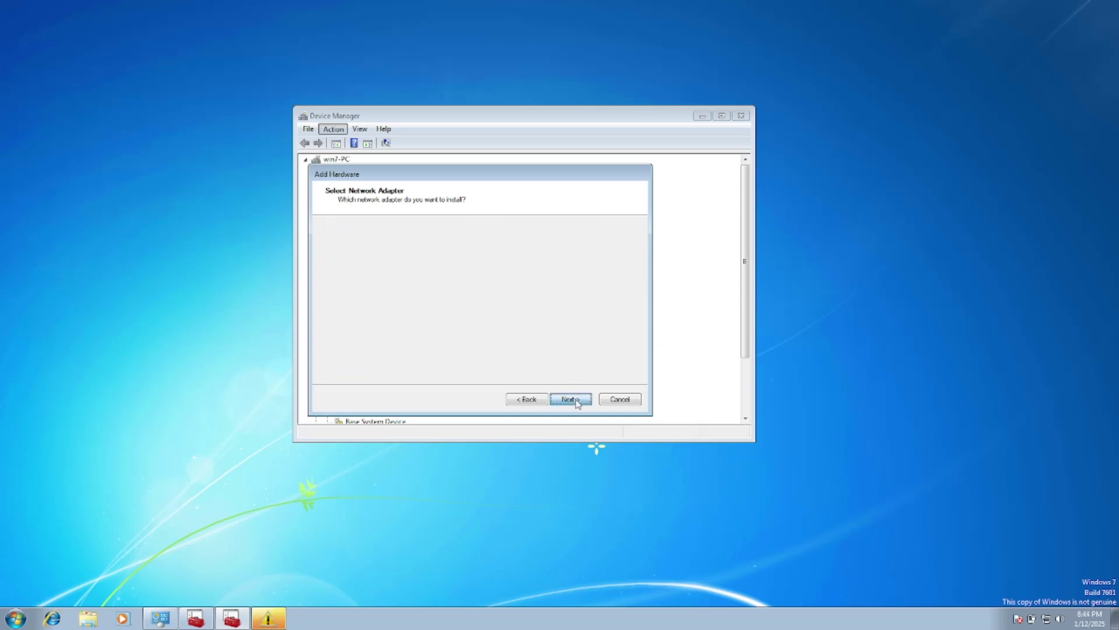
pyautogui.click(570, 399)
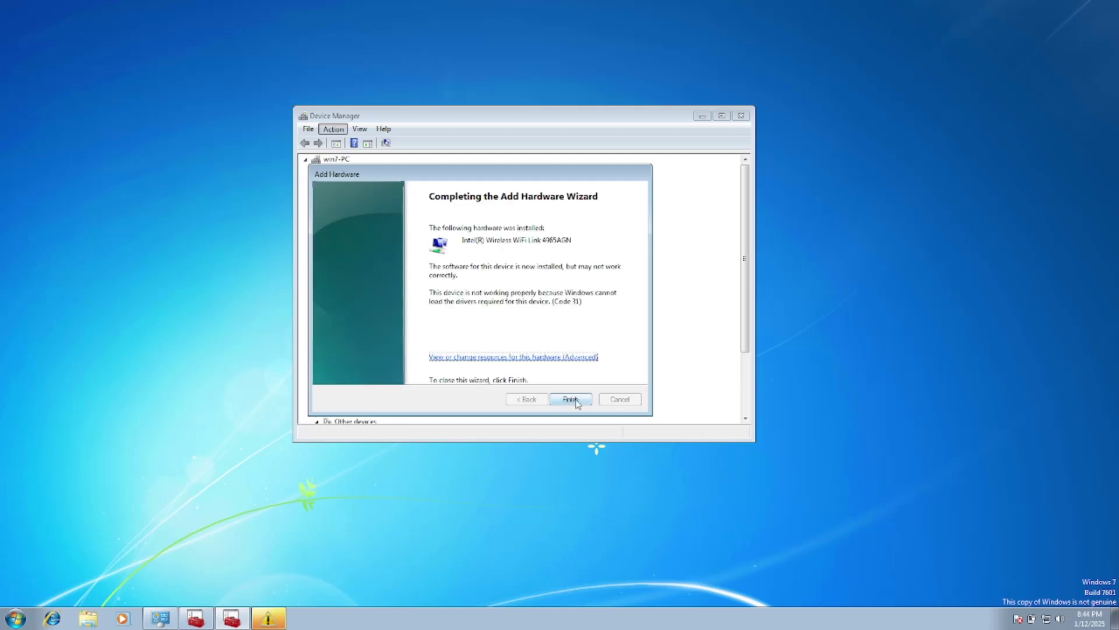
pyautogui.click(578, 401)
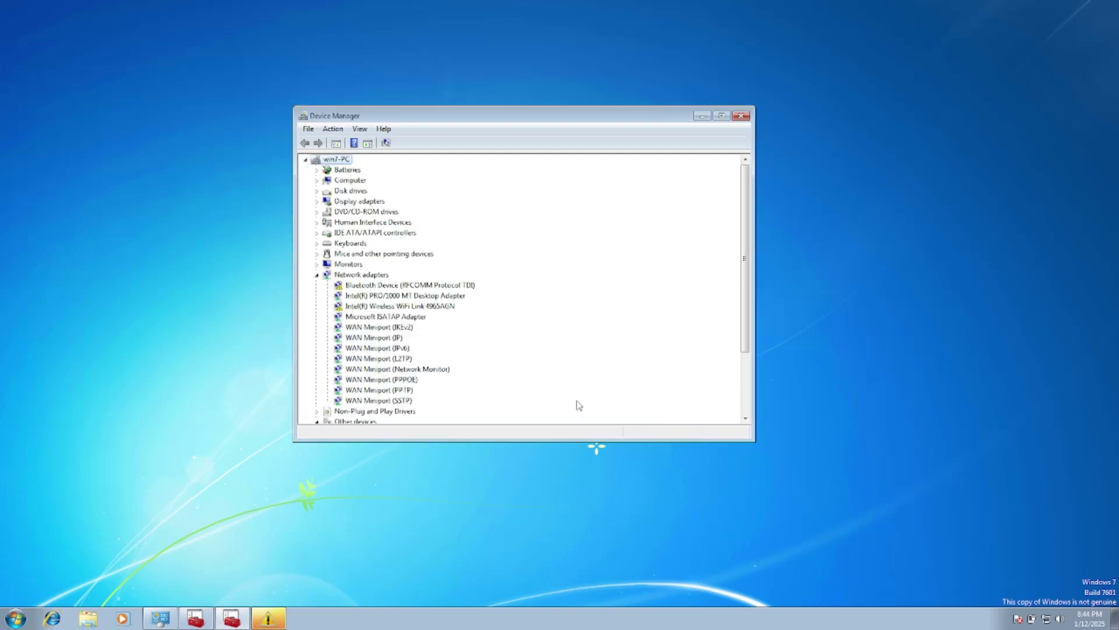
# Update the 4965AGN driver from the compatible list and dismiss the resulting Code 31 error
pyautogui.click(399, 306)
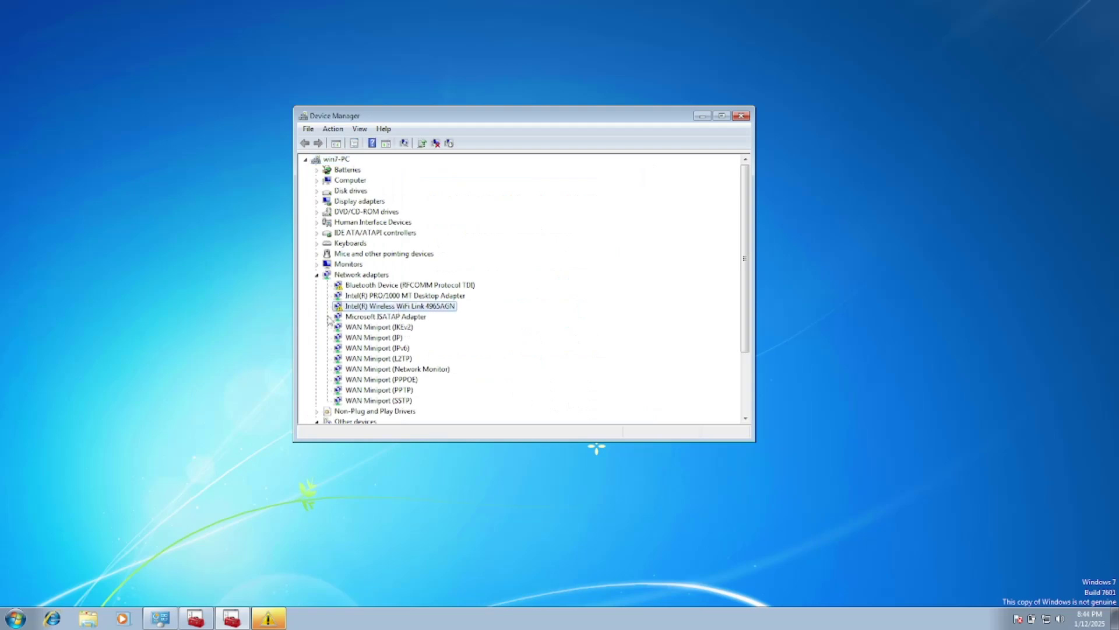
pyautogui.rightClick(368, 309)
pyautogui.click(402, 313)
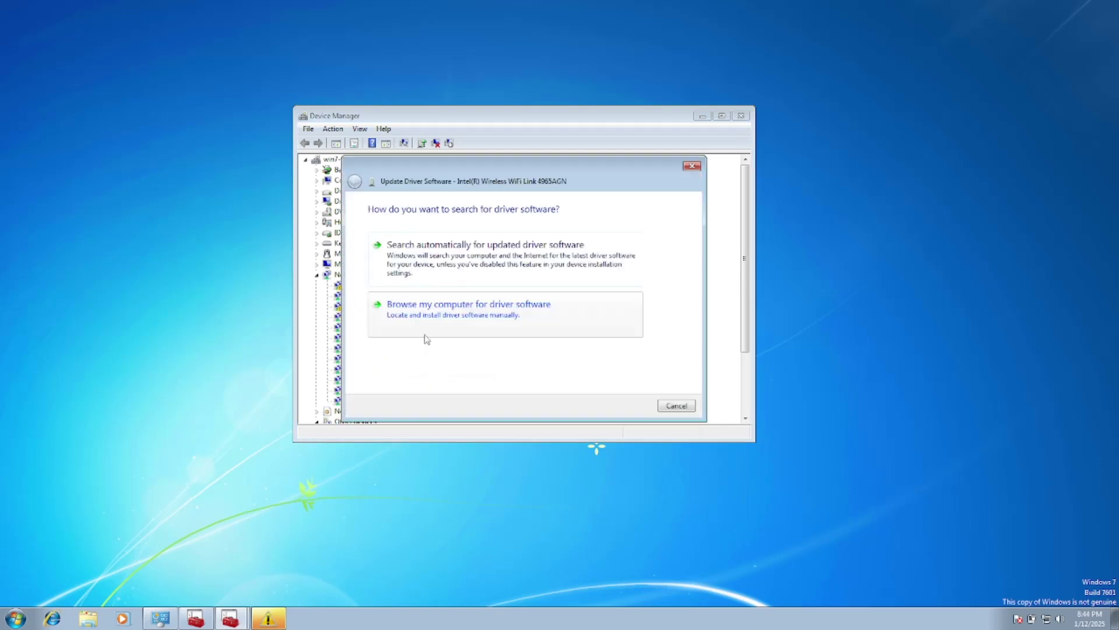
pyautogui.click(512, 320)
pyautogui.click(463, 334)
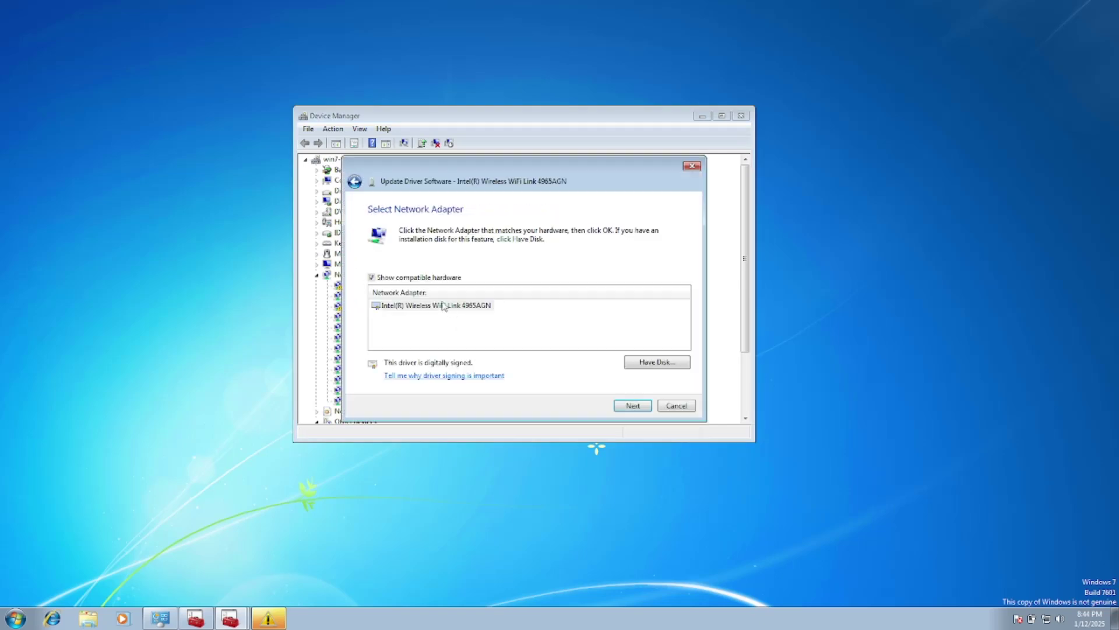
pyautogui.click(629, 407)
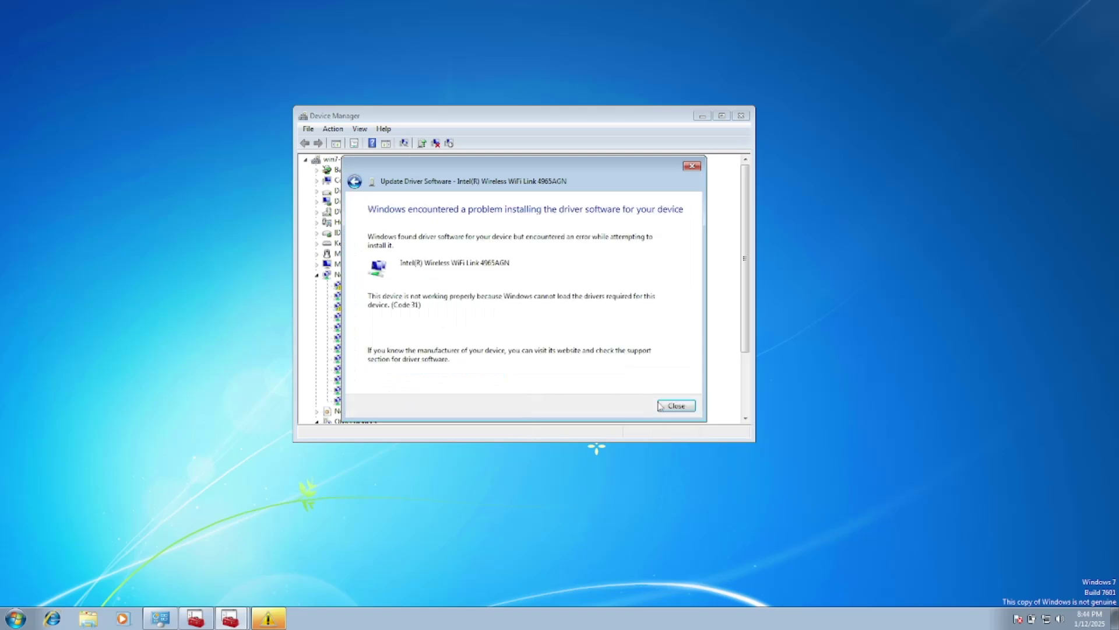
pyautogui.click(664, 406)
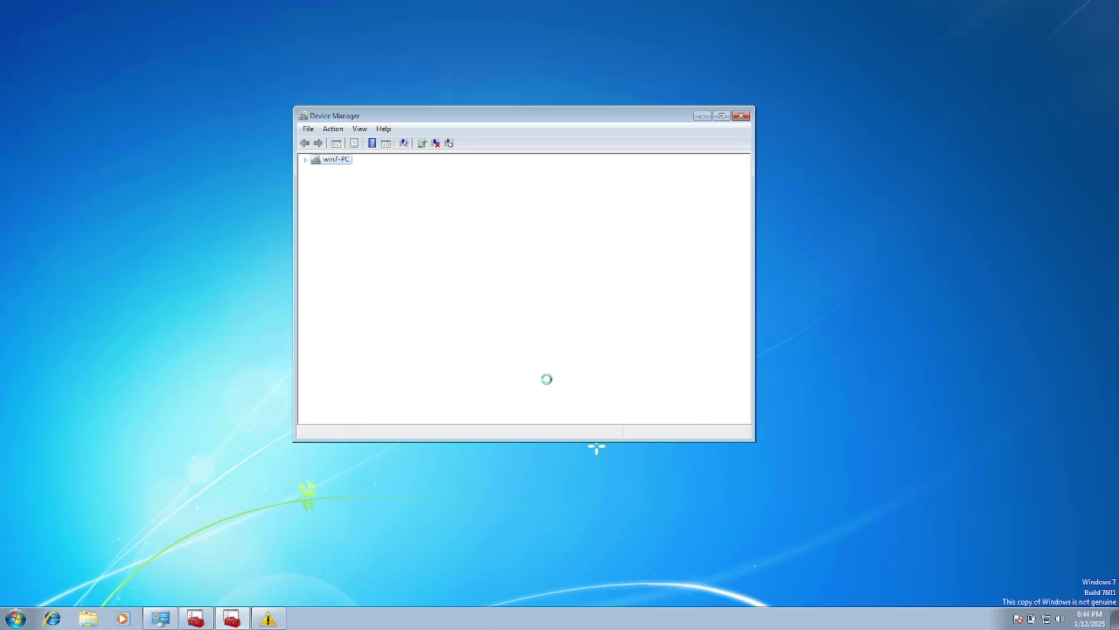
# Disable the Intel 4965AGN Wi-Fi adapter, confirm, then re-enable it
pyautogui.rightClick(376, 307)
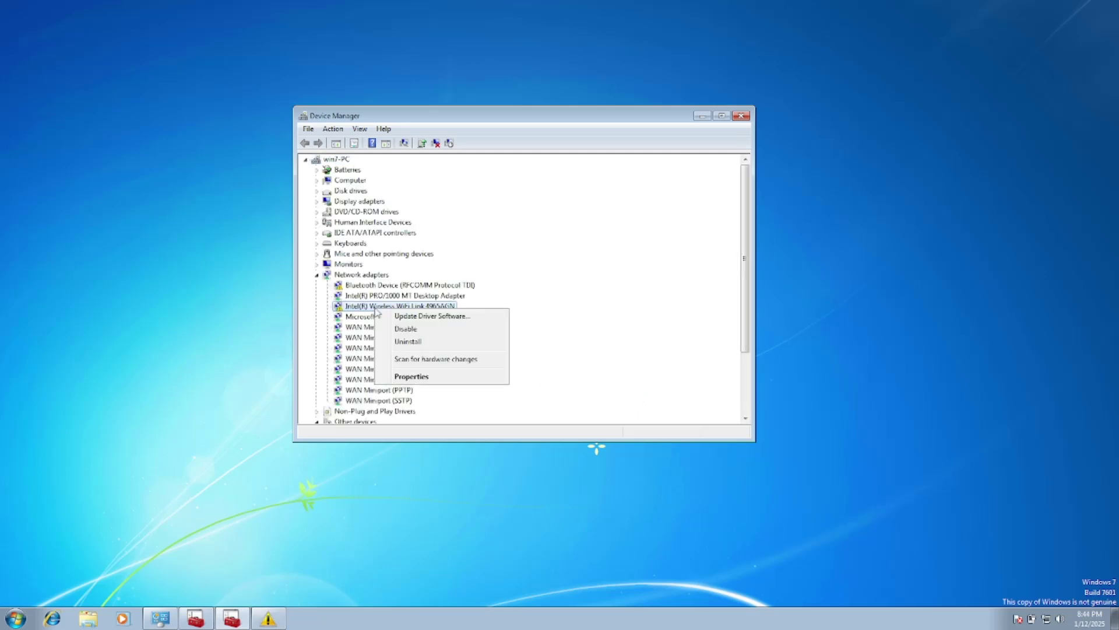
pyautogui.click(405, 329)
pyautogui.click(589, 321)
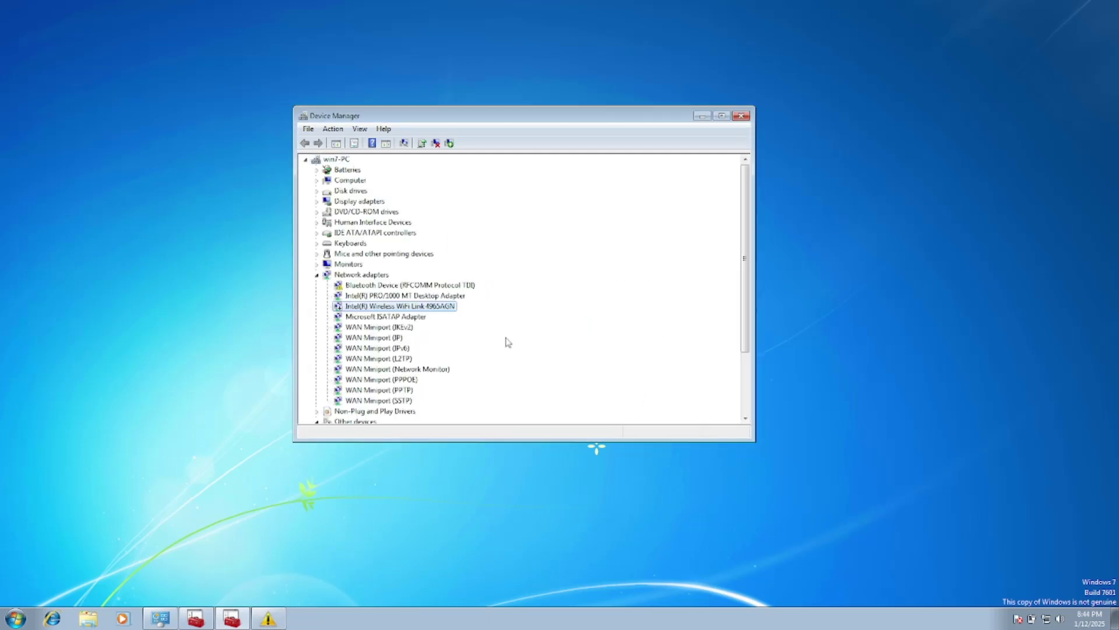
pyautogui.rightClick(393, 306)
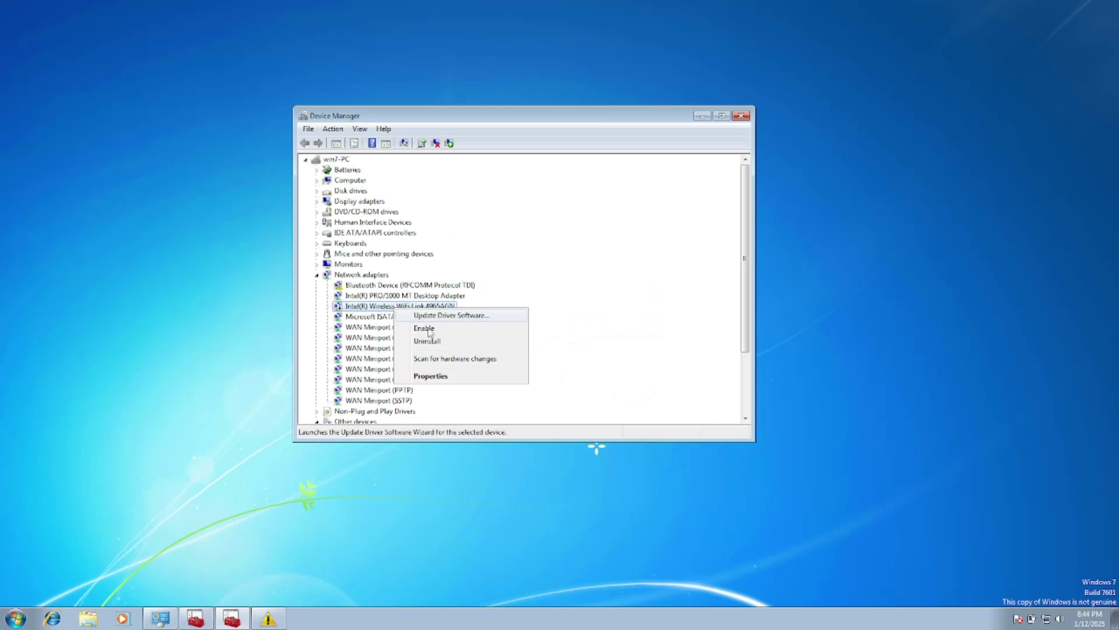
pyautogui.click(425, 328)
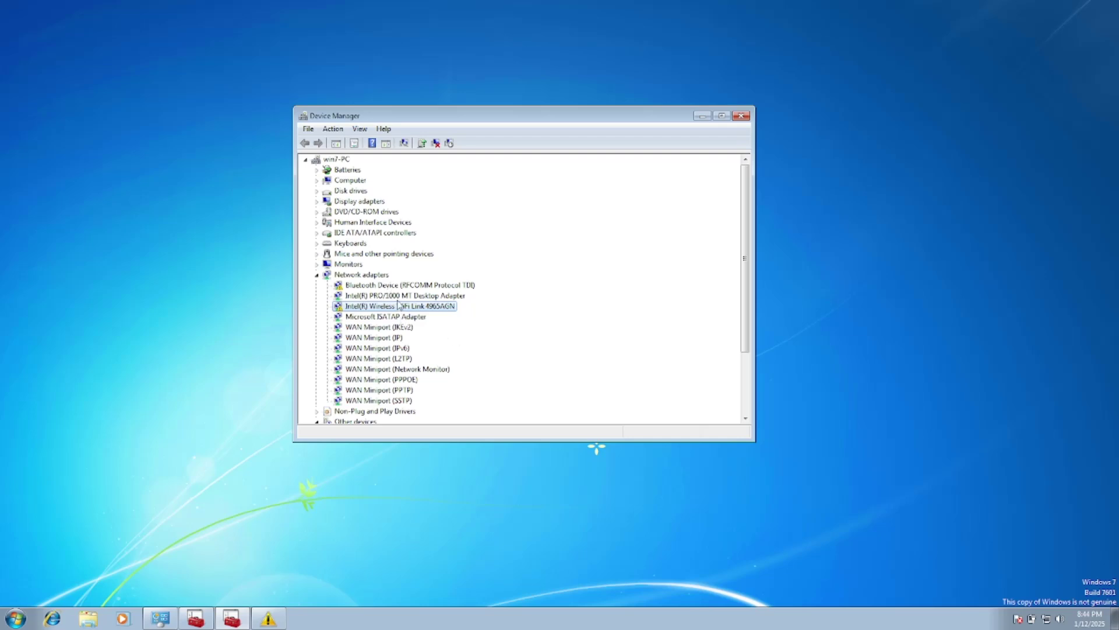
# Uninstall the 4965AGN adapter and confirm its removal
pyautogui.rightClick(365, 313)
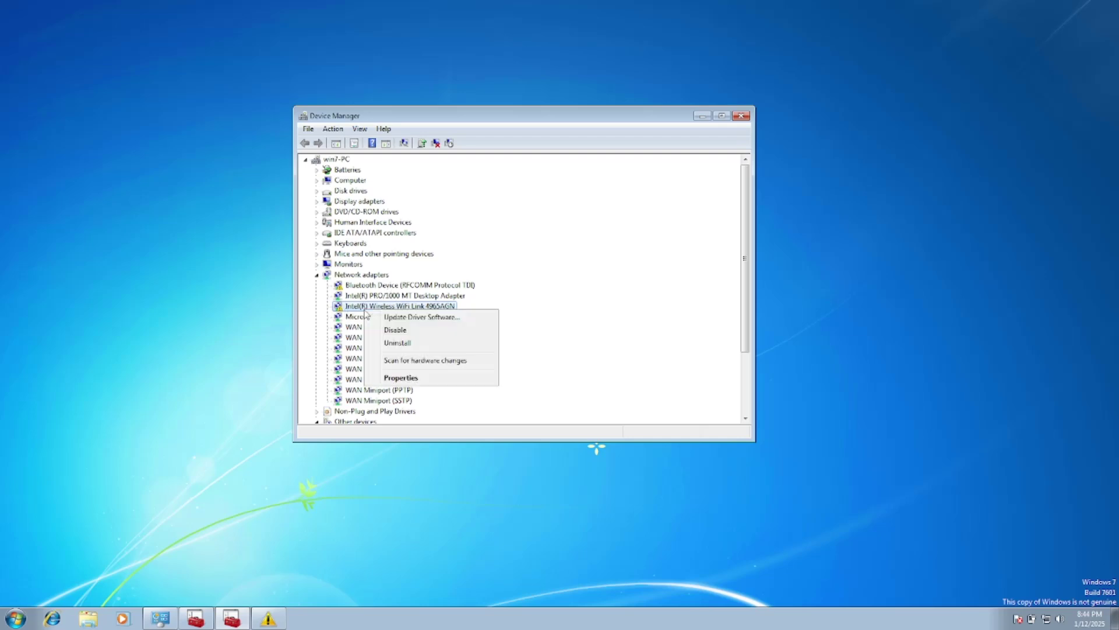
pyautogui.click(401, 343)
pyautogui.click(586, 358)
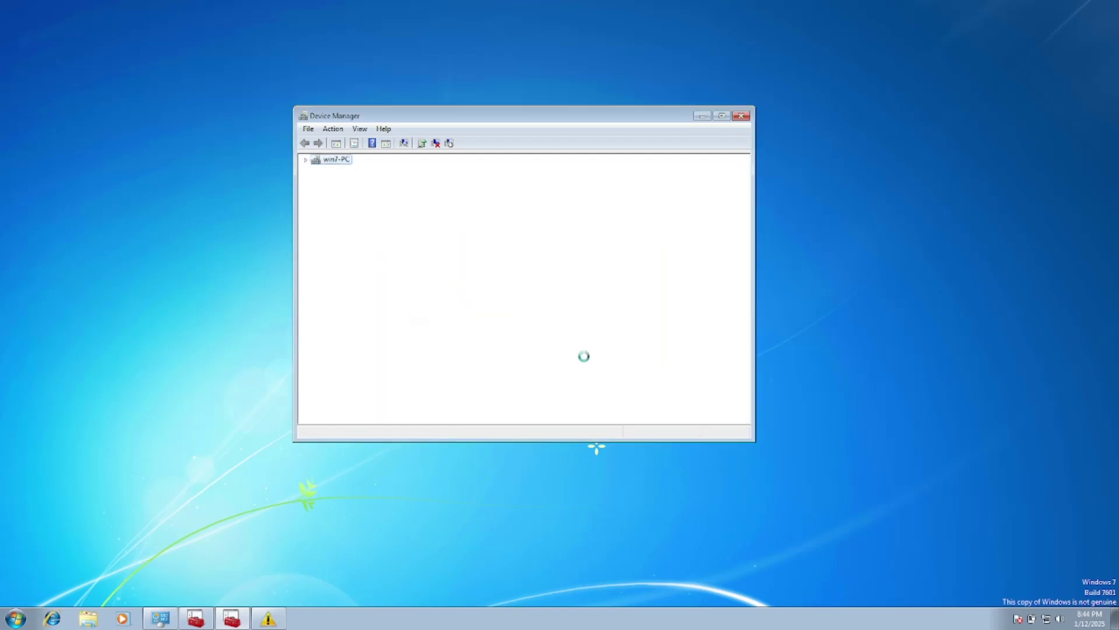
# Start the Add Legacy Hardware wizard and choose Network adapters from the manual list
pyautogui.click(333, 129)
pyautogui.click(363, 158)
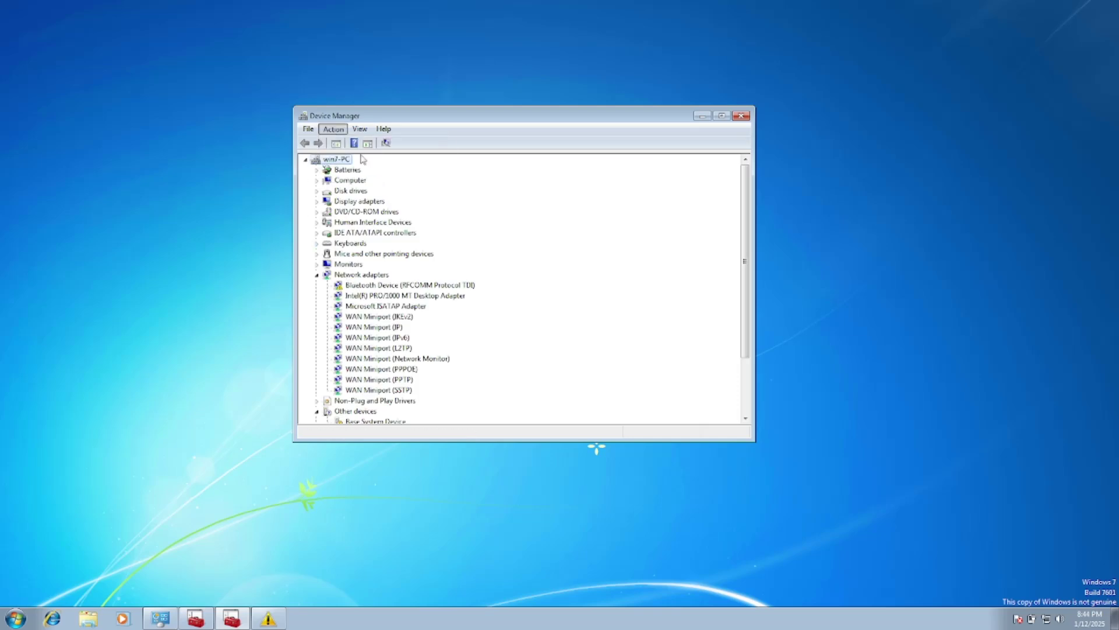
pyautogui.click(570, 398)
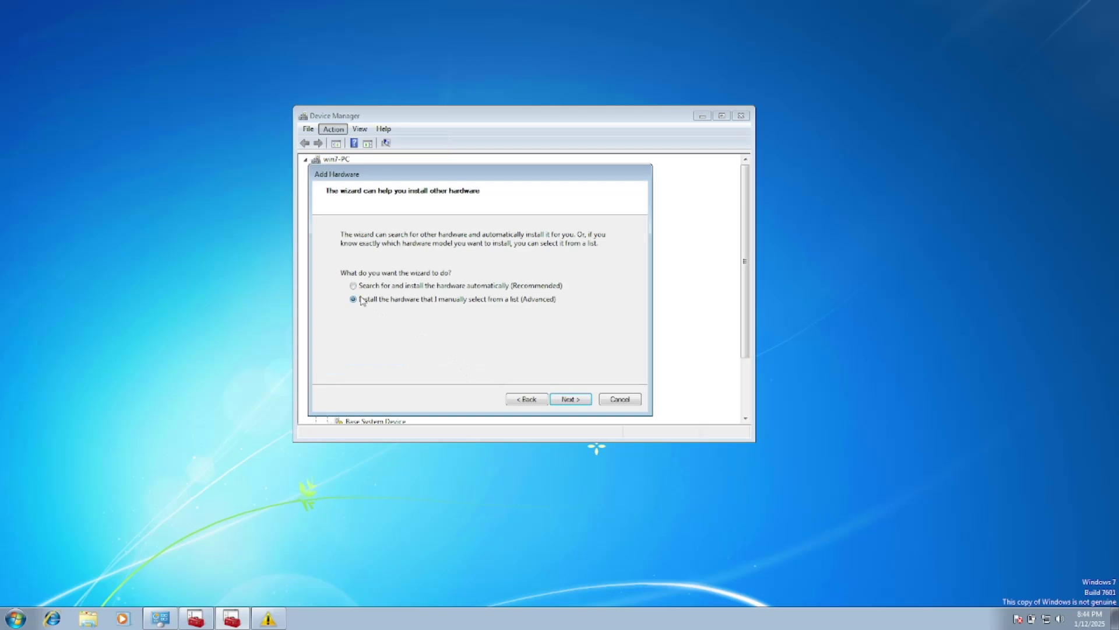
pyautogui.click(555, 398)
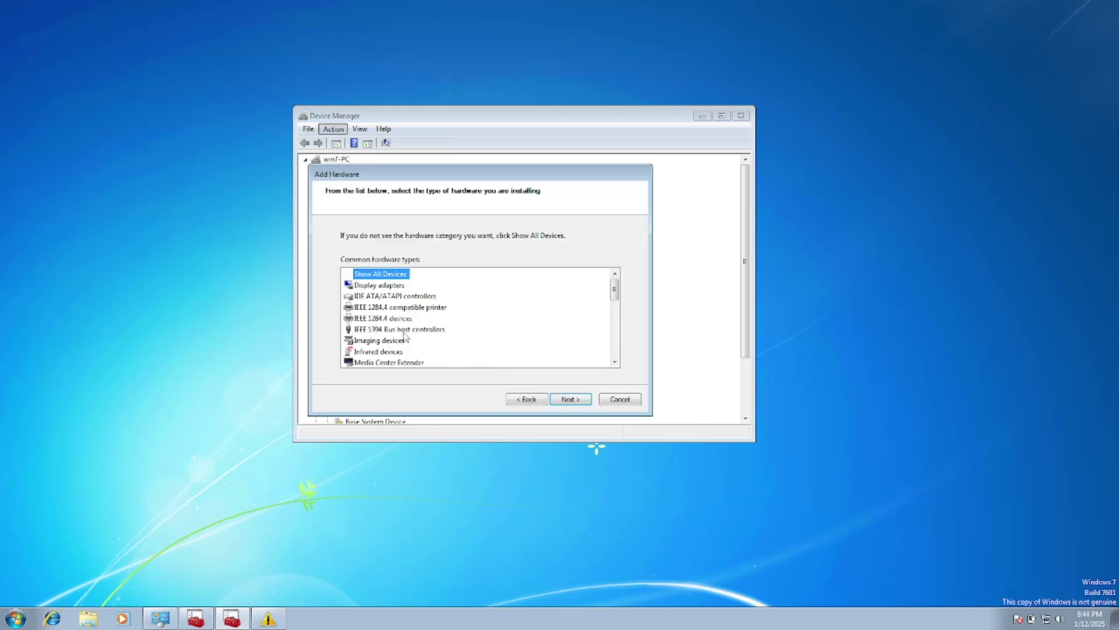
pyautogui.press('n')
pyautogui.click(572, 400)
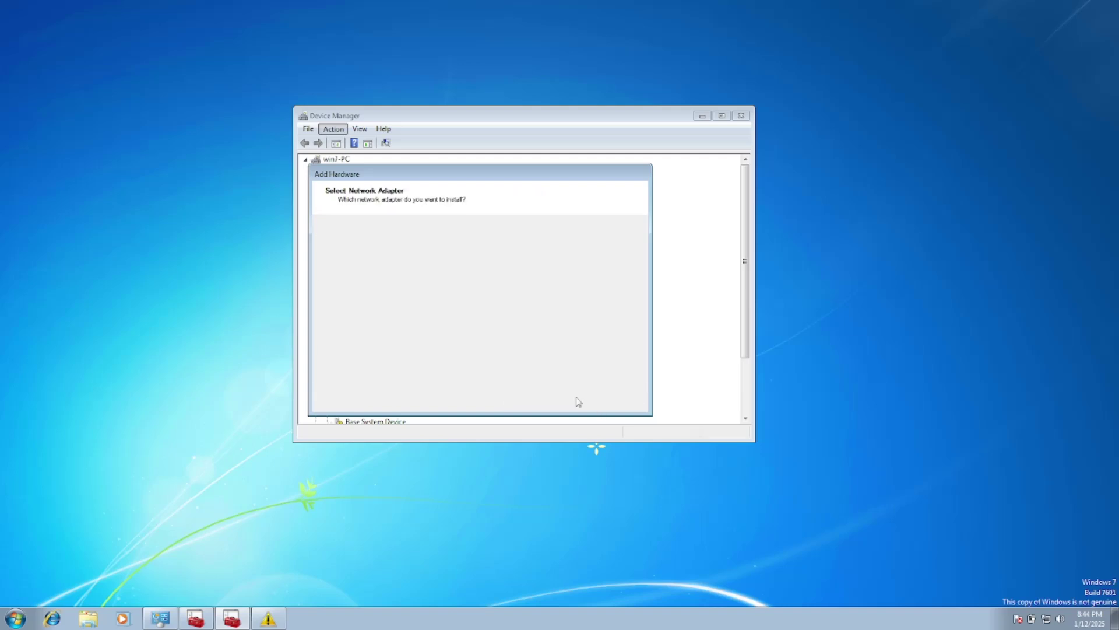
# Pick Intel Corporation's Wireless WiFi Link 4965AG model and install it
pyautogui.click(365, 312)
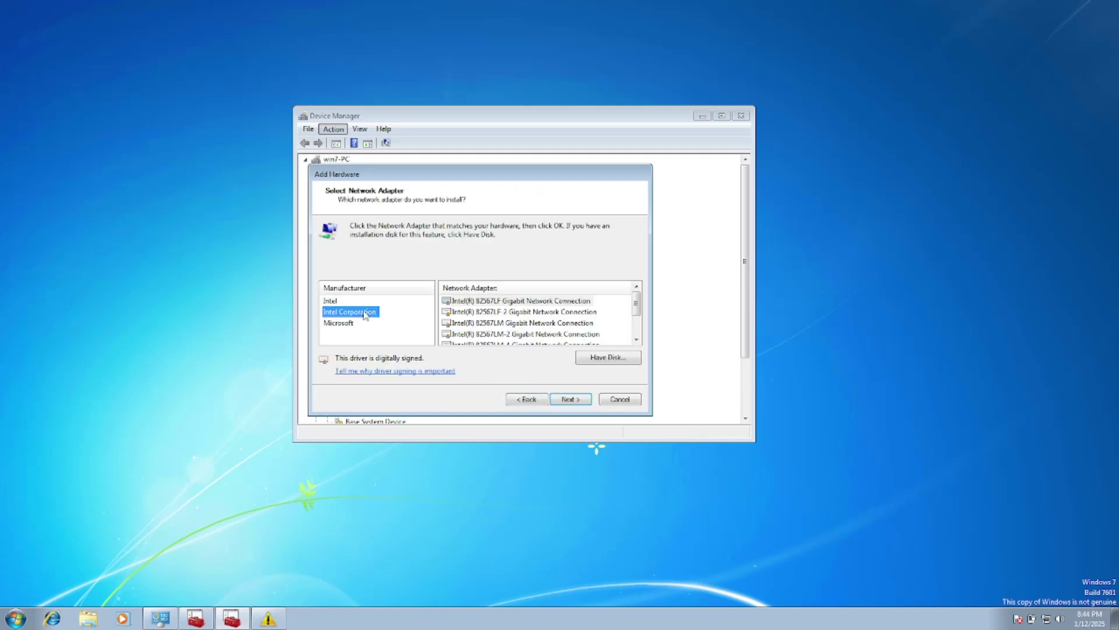
pyautogui.click(523, 301)
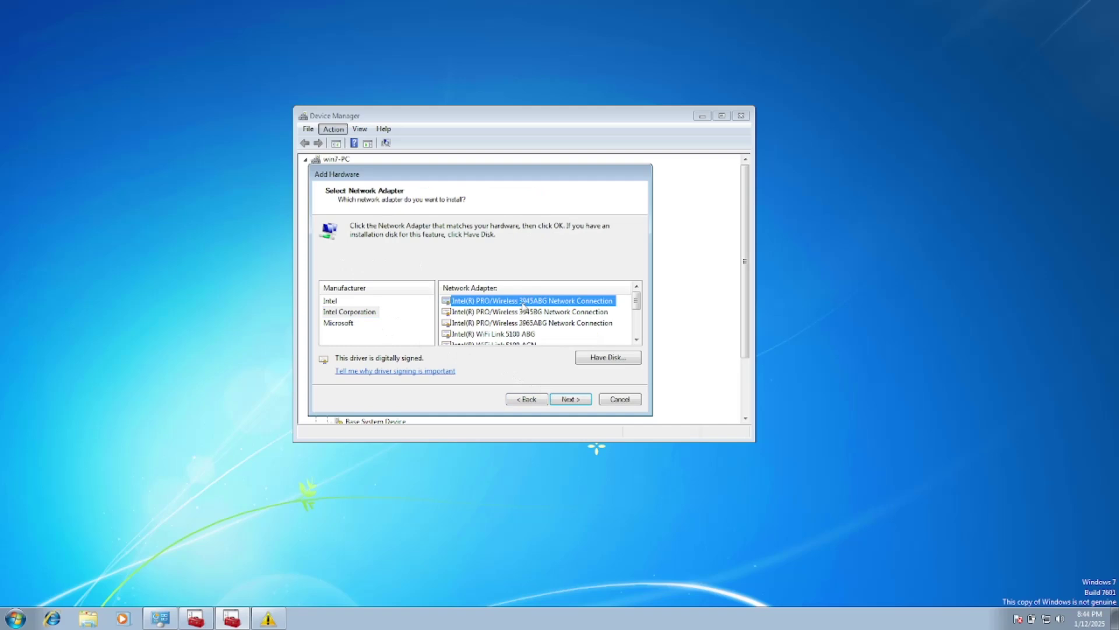
pyautogui.click(527, 312)
pyautogui.click(543, 333)
pyautogui.click(545, 342)
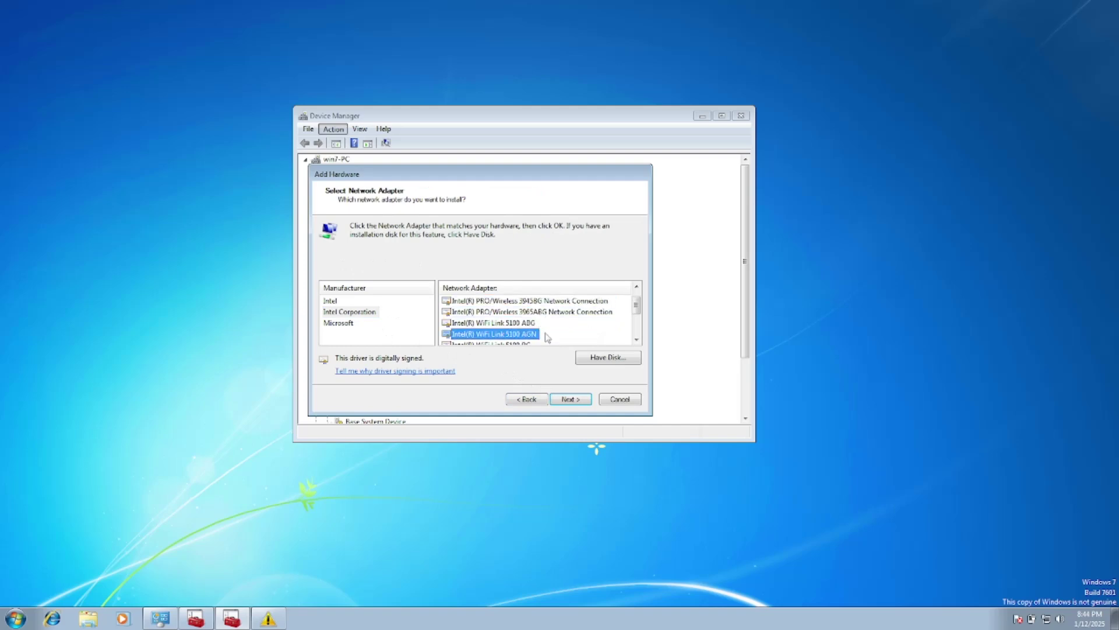
pyautogui.press('Down')
pyautogui.press('Down')
pyautogui.press('Down')
pyautogui.press('Down')
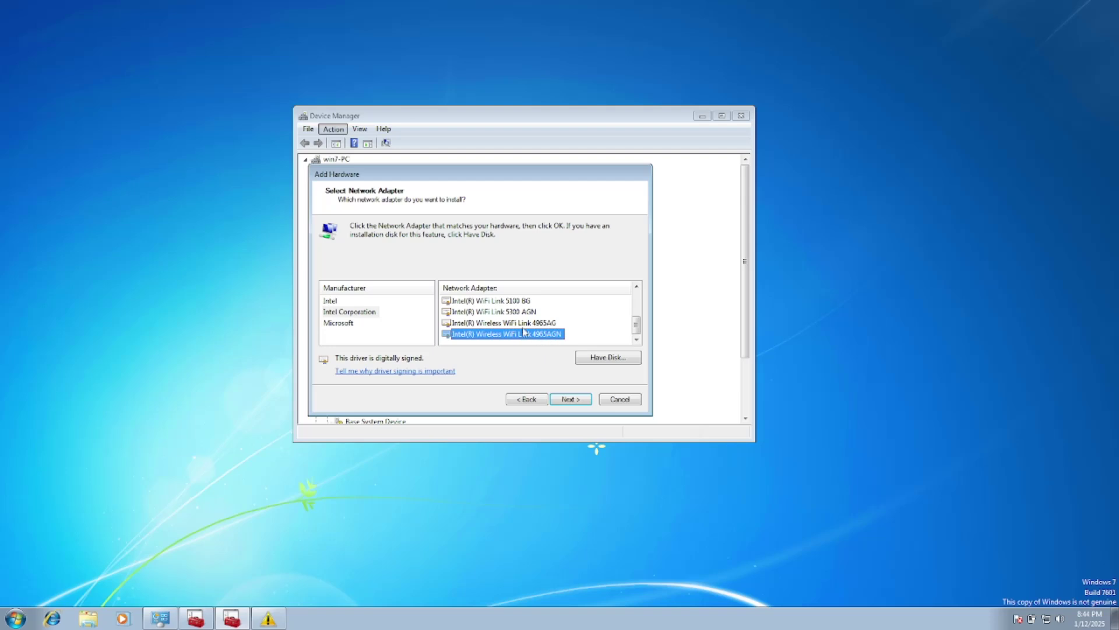
pyautogui.click(522, 327)
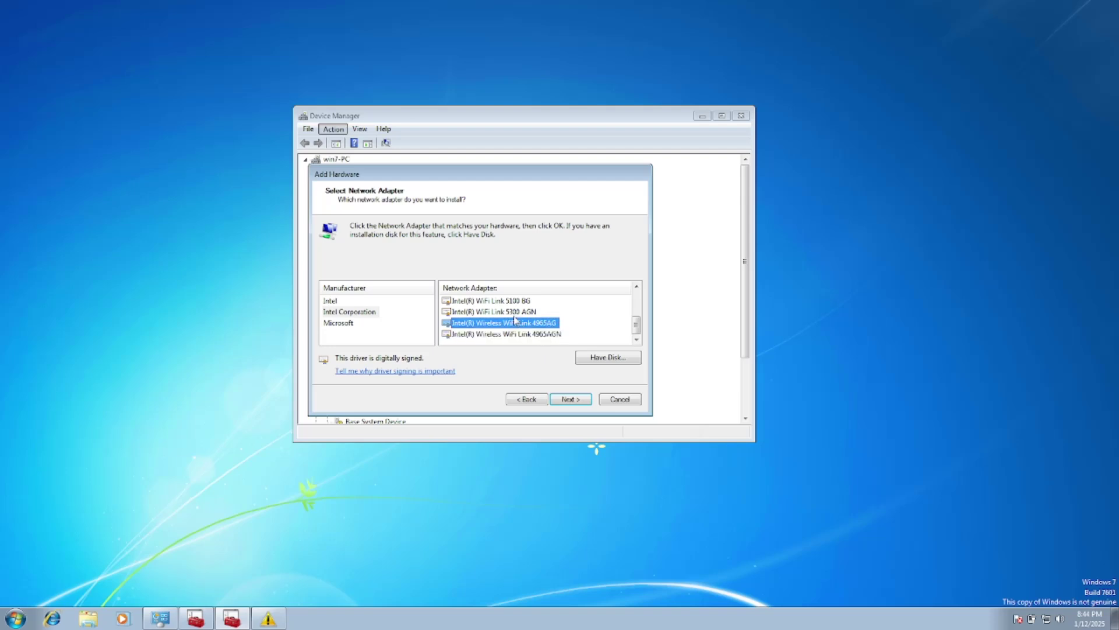
pyautogui.click(571, 399)
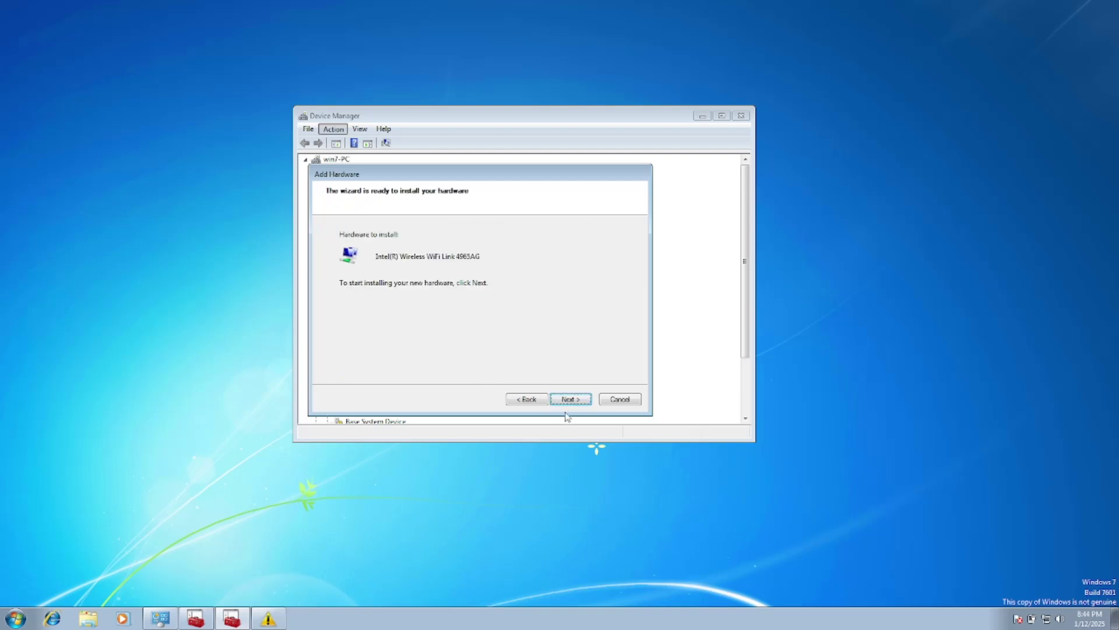
pyautogui.click(571, 399)
# Finish the wizard, then reapply the 4965AG driver from the installed list and dismiss the resulting error
pyautogui.click(565, 400)
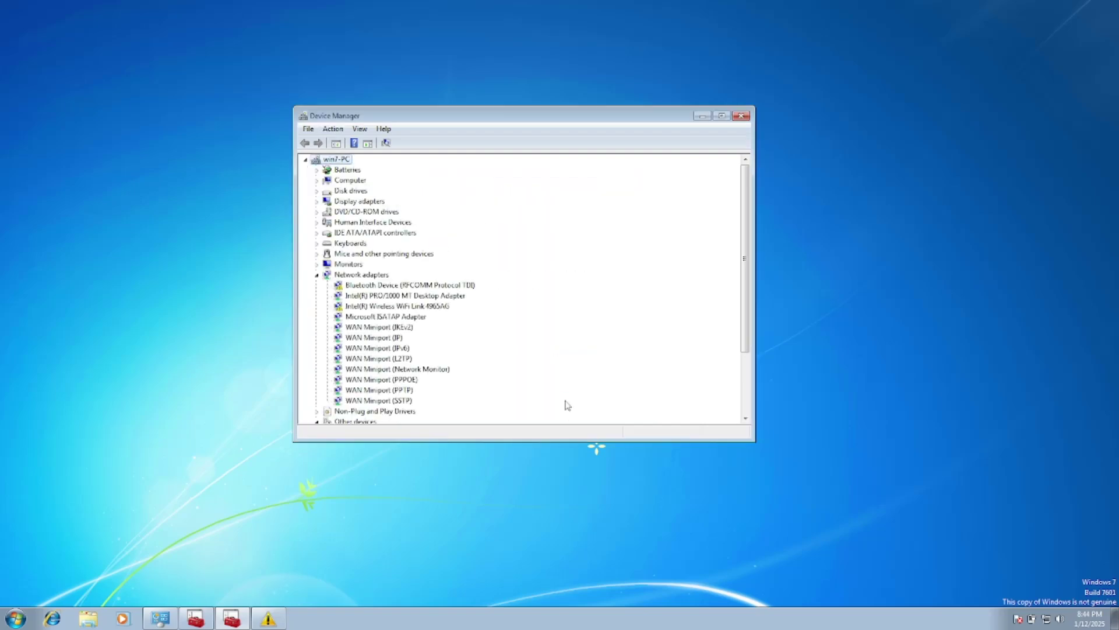
pyautogui.click(387, 309)
pyautogui.rightClick(387, 313)
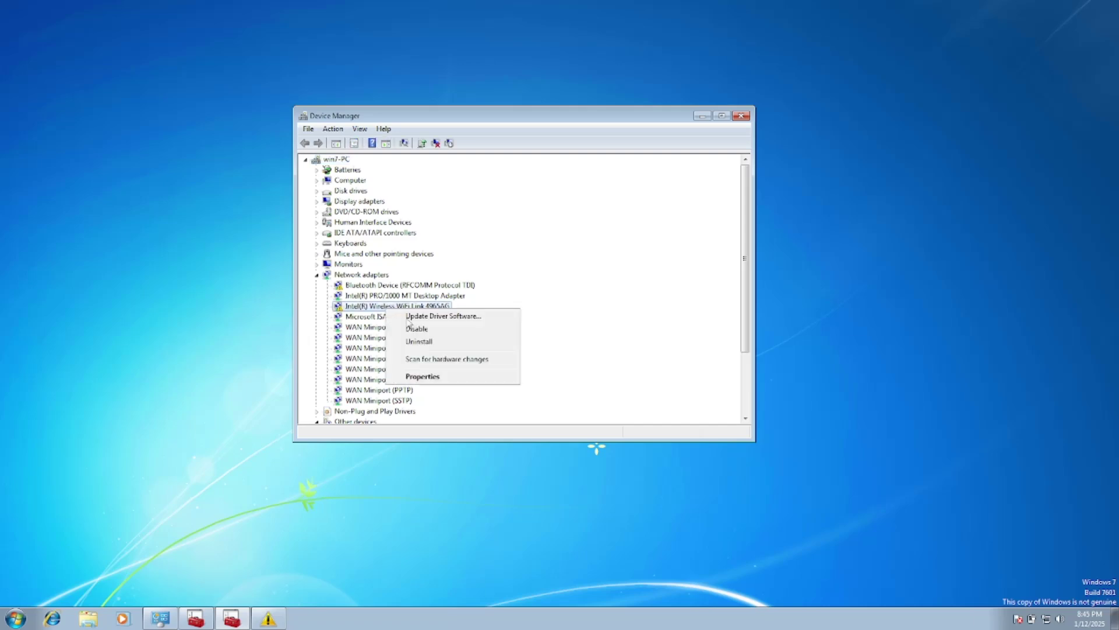
pyautogui.click(410, 318)
pyautogui.click(465, 328)
pyautogui.click(464, 330)
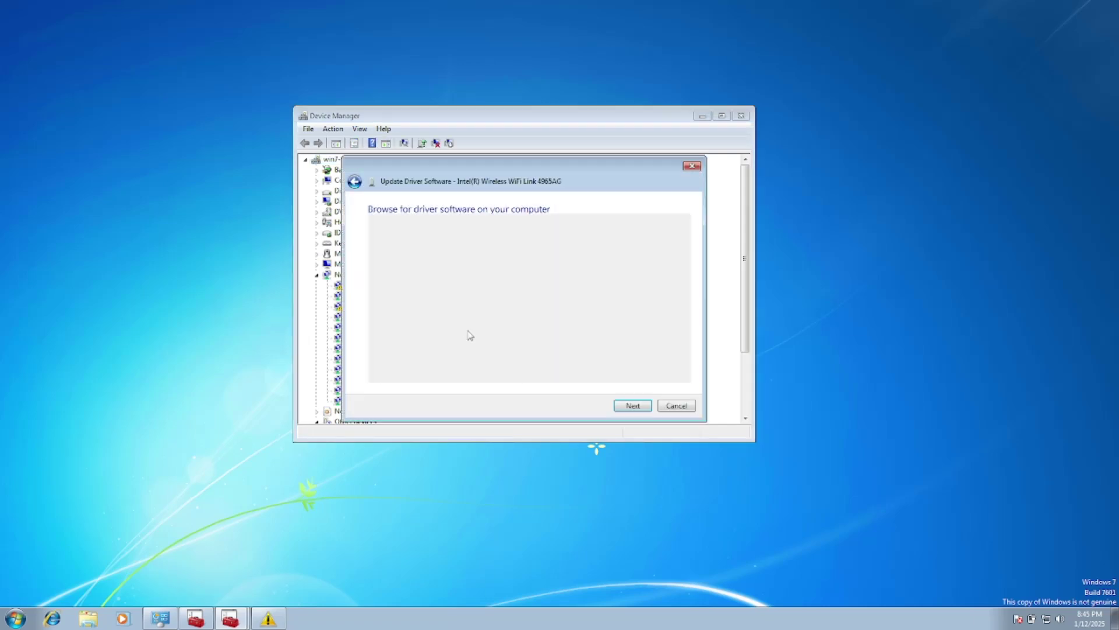
pyautogui.click(635, 405)
pyautogui.click(675, 406)
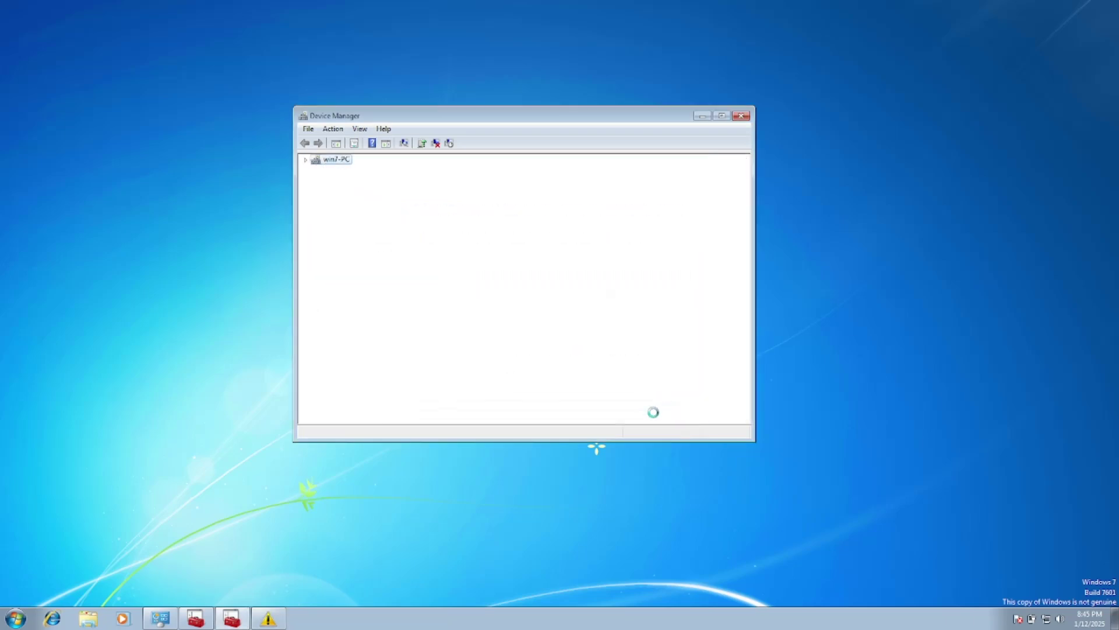
pyautogui.click(370, 277)
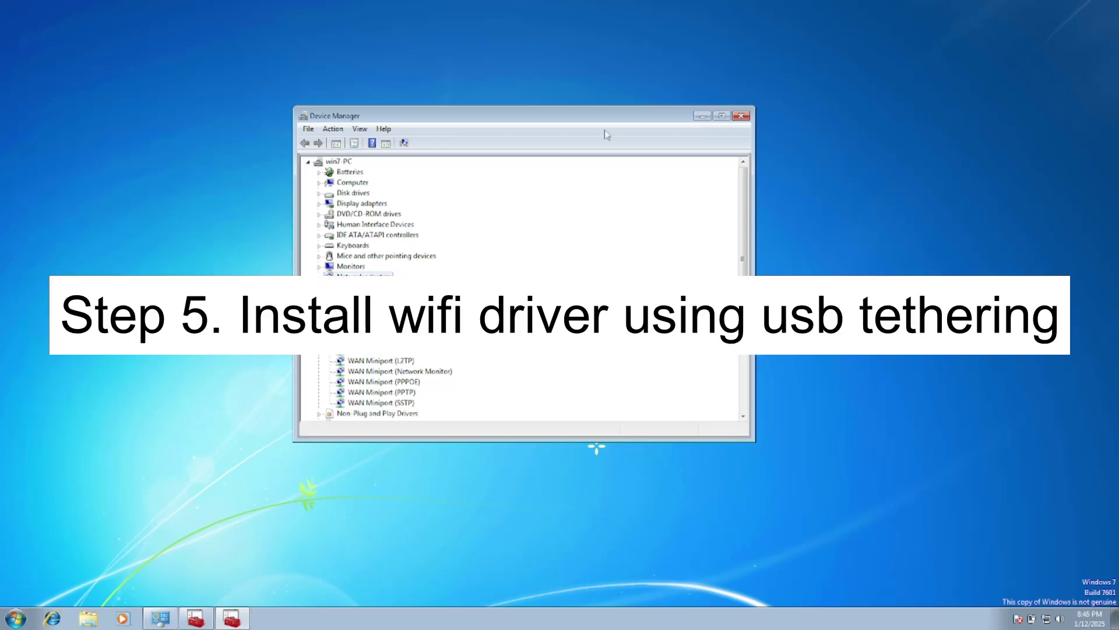
# Close the Device Manager window
pyautogui.click(741, 115)
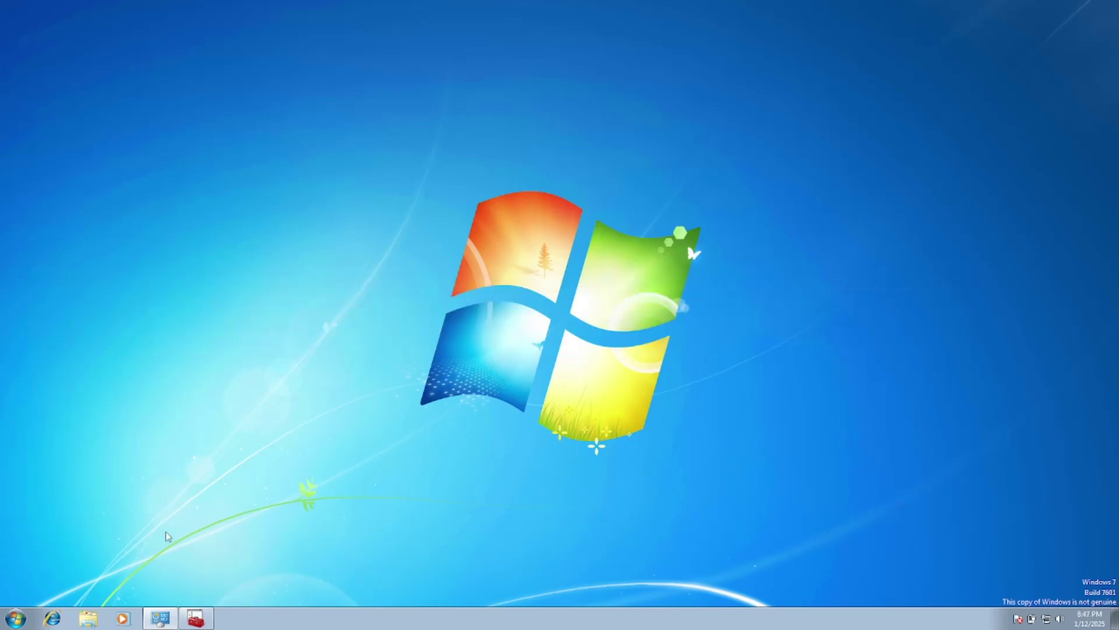
# Launch Internet Explorer and load google.com
pyautogui.click(56, 617)
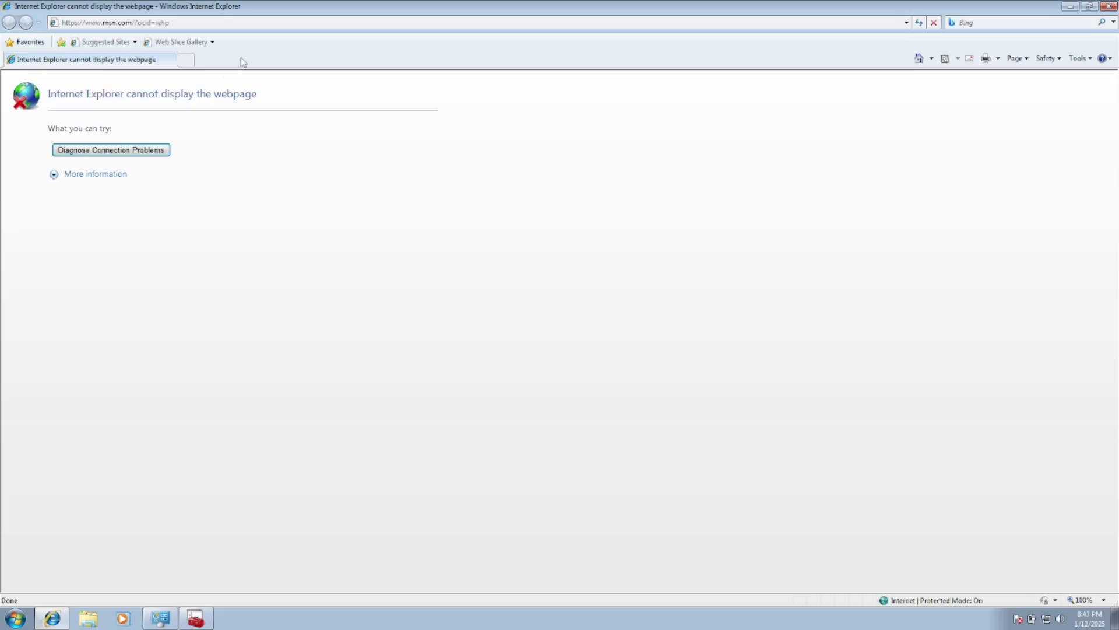
pyautogui.click(250, 23)
pyautogui.write('google.com')
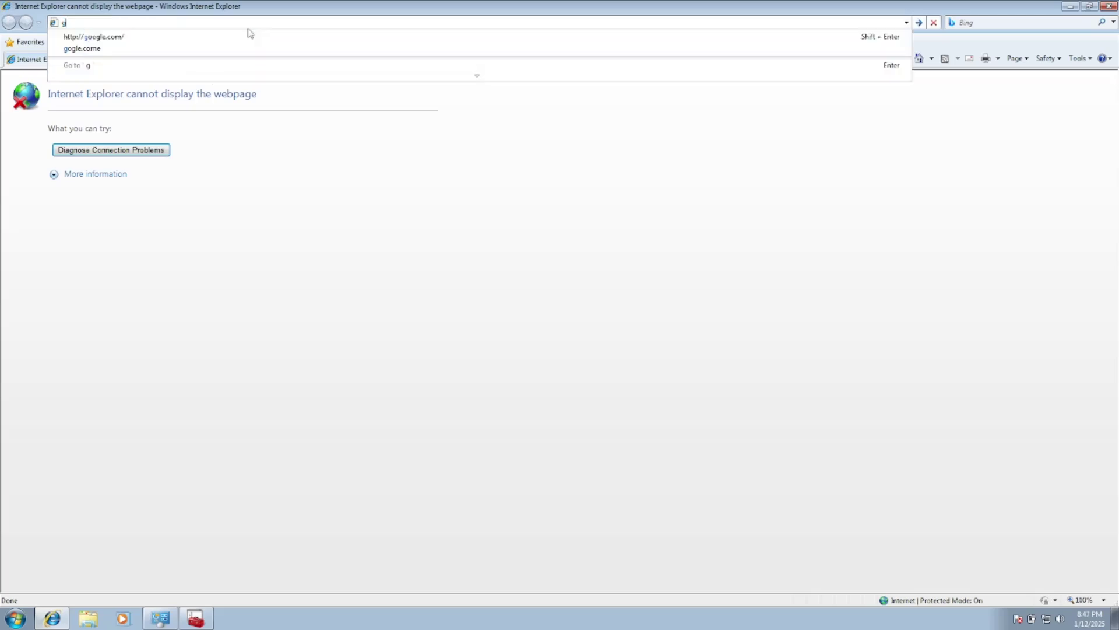
pyautogui.press('Return')
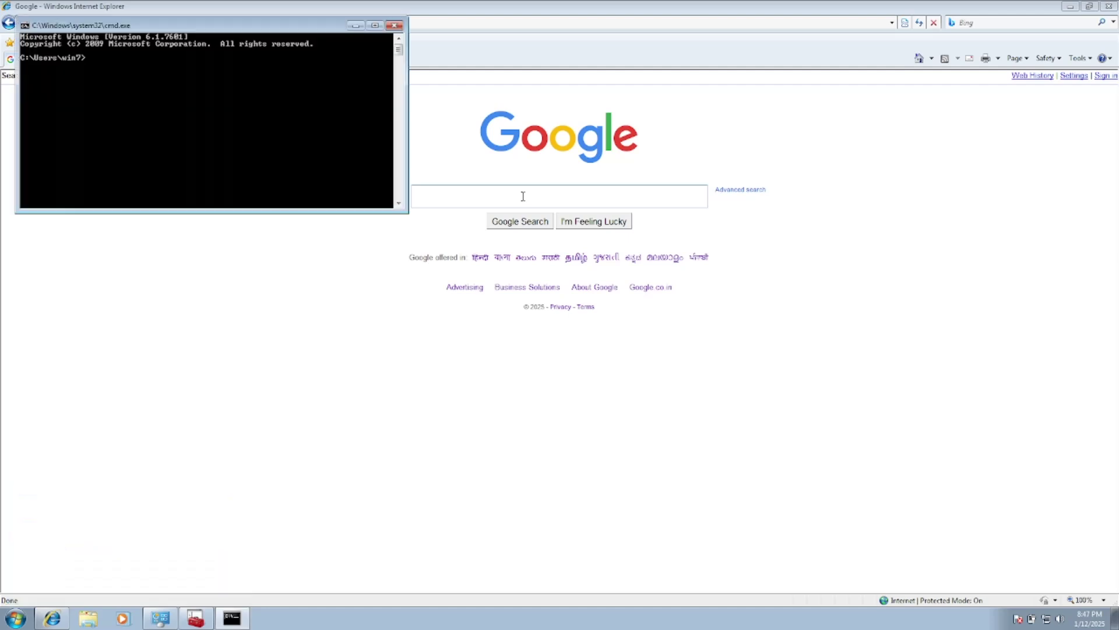
# Run wmic bios get serialnumber in the Command Prompt
pyautogui.moveTo(256, 25); pyautogui.dragTo(542, 176)
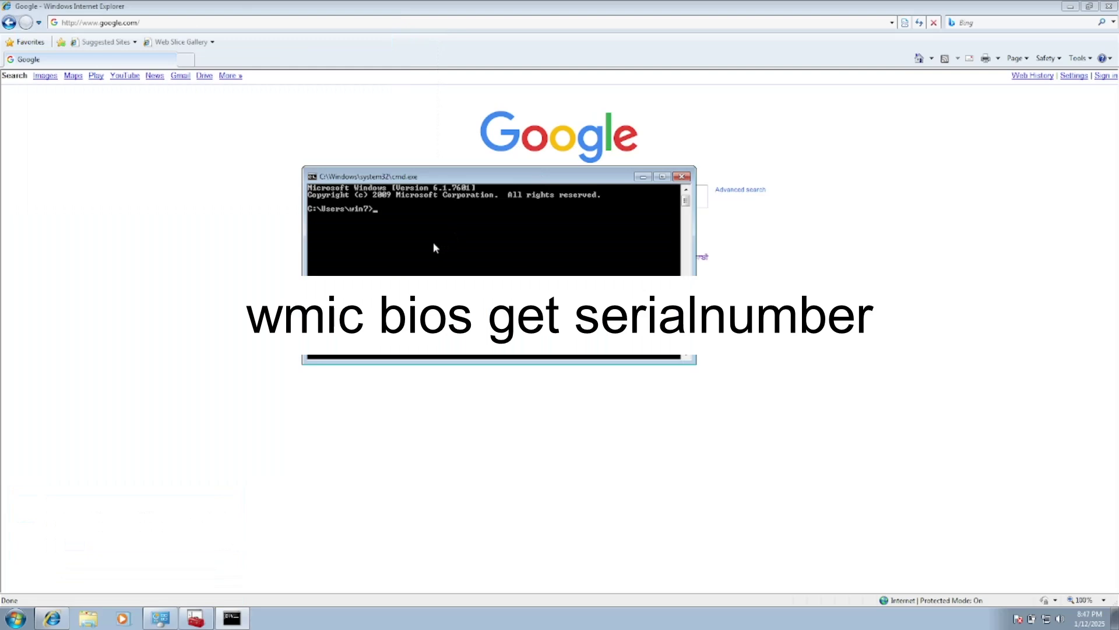
pyautogui.write('wmic')
pyautogui.write(' csp')
pyautogui.write('mber')
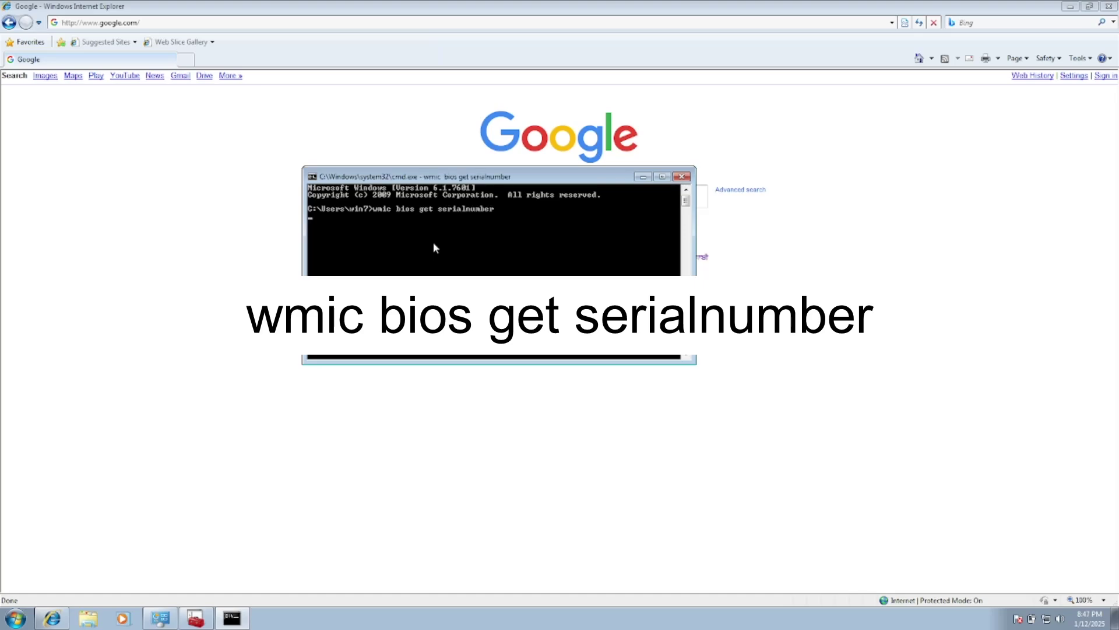
pyautogui.press('Return')
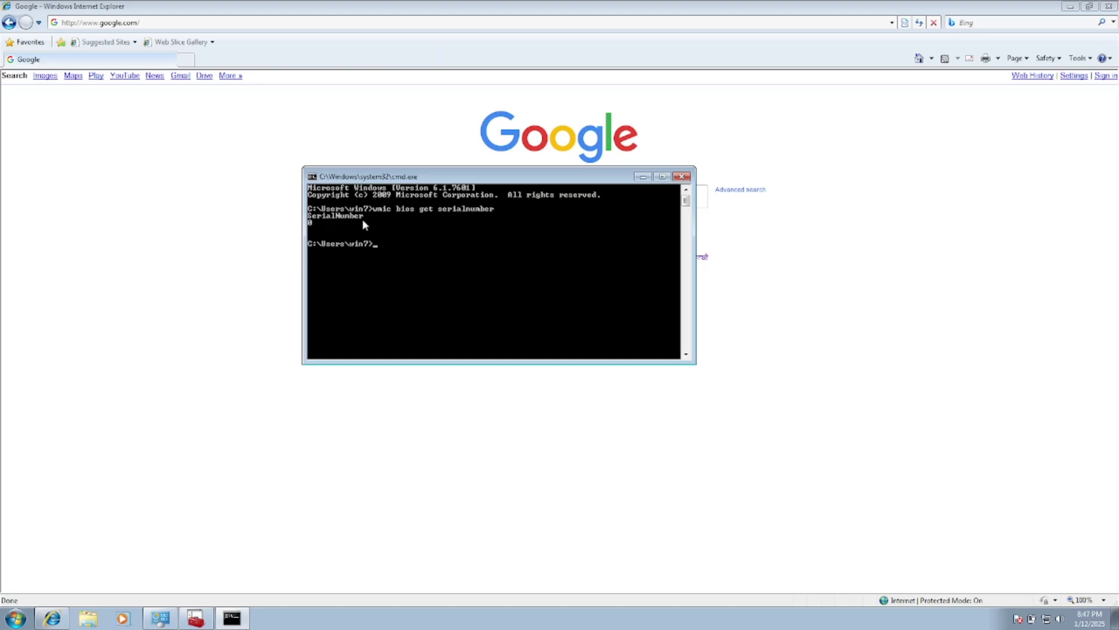
# Mark and copy the SerialNumber output, then minimize the console
pyautogui.rightClick(425, 176)
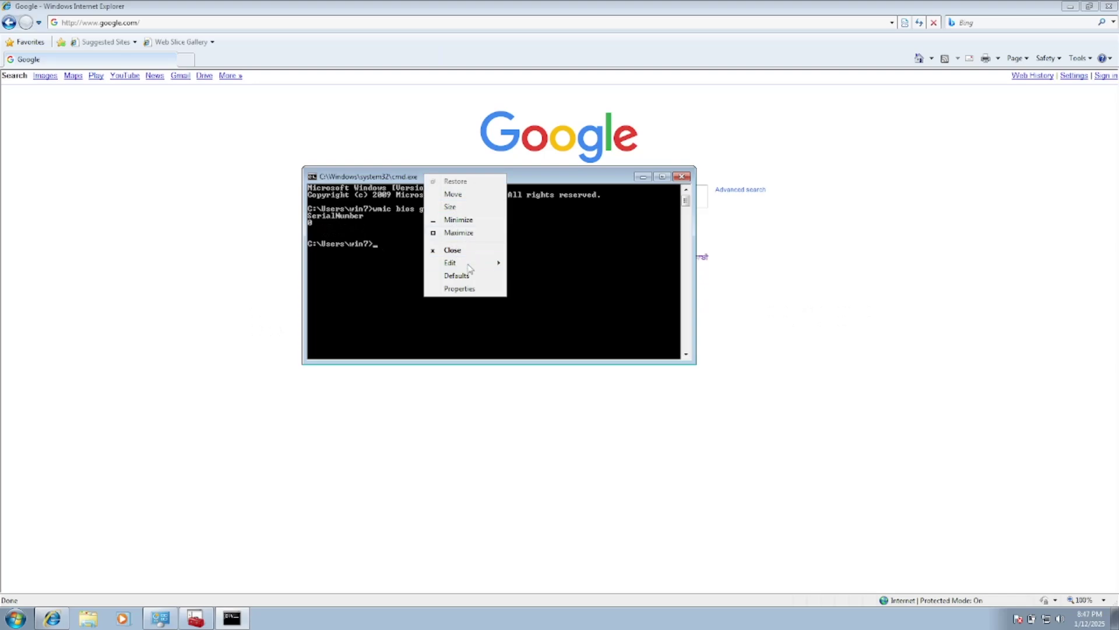
pyautogui.moveTo(460, 263)
pyautogui.click(528, 261)
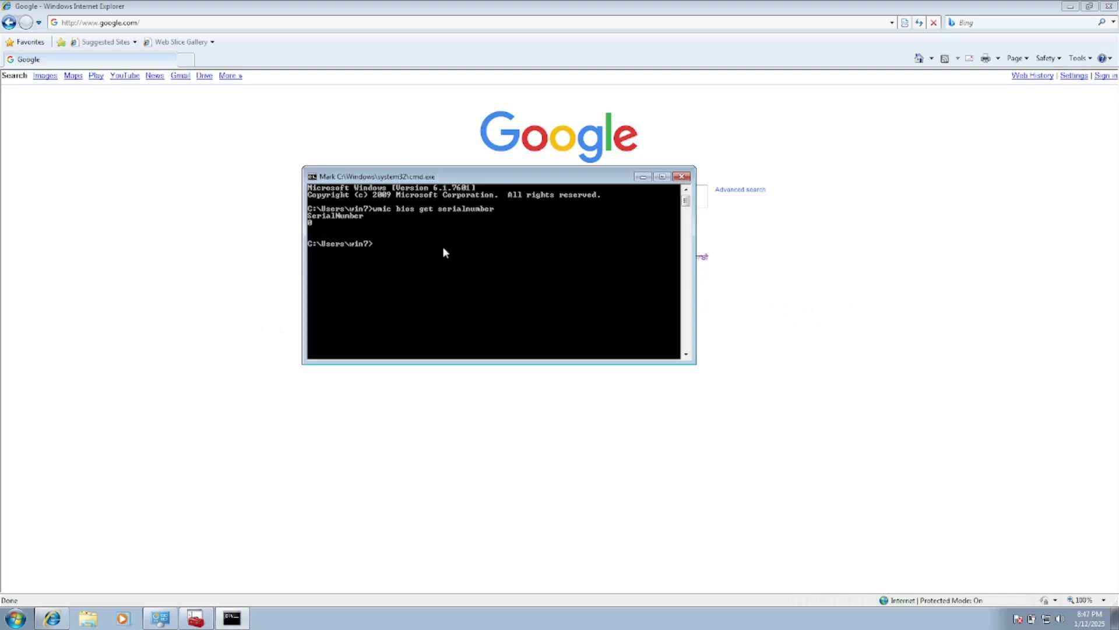
pyautogui.moveTo(371, 216); pyautogui.dragTo(309, 217)
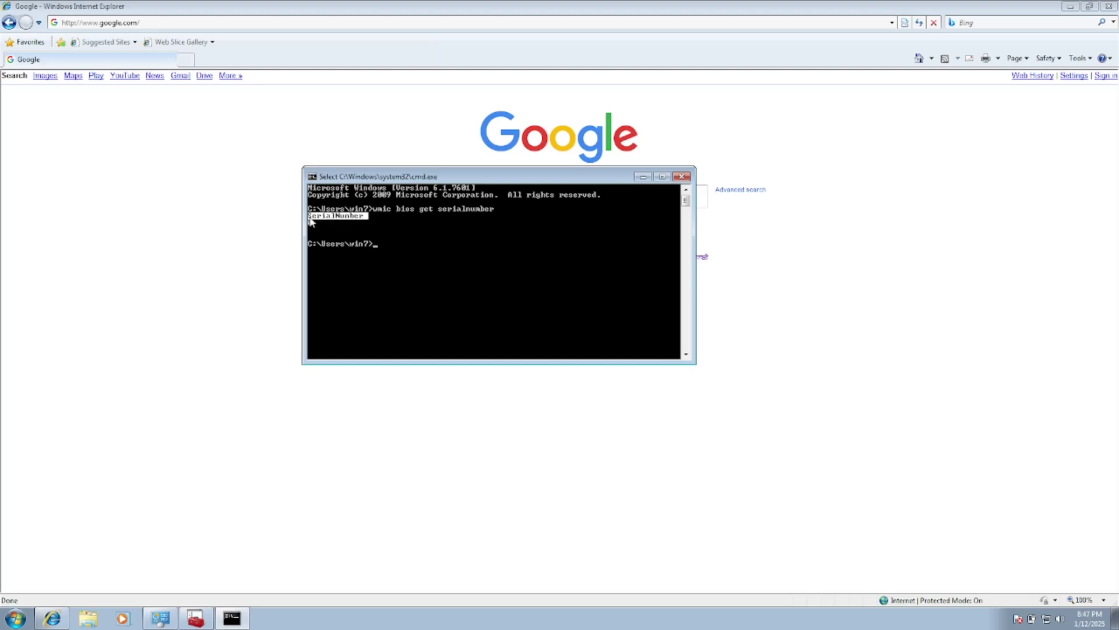
pyautogui.rightClick(458, 177)
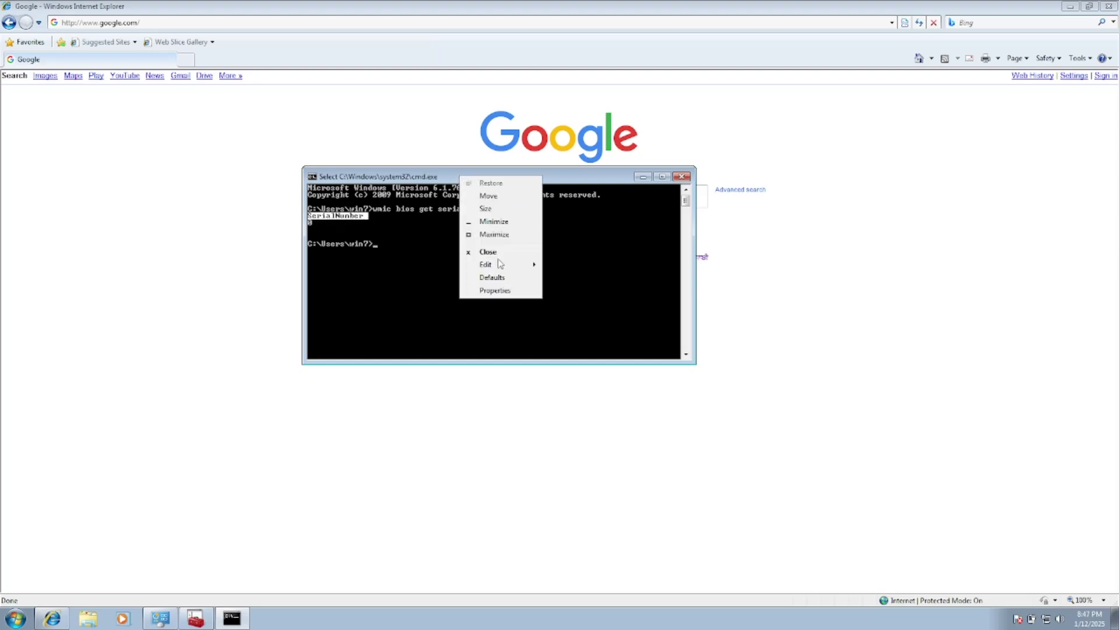
pyautogui.moveTo(527, 270)
pyautogui.click(569, 276)
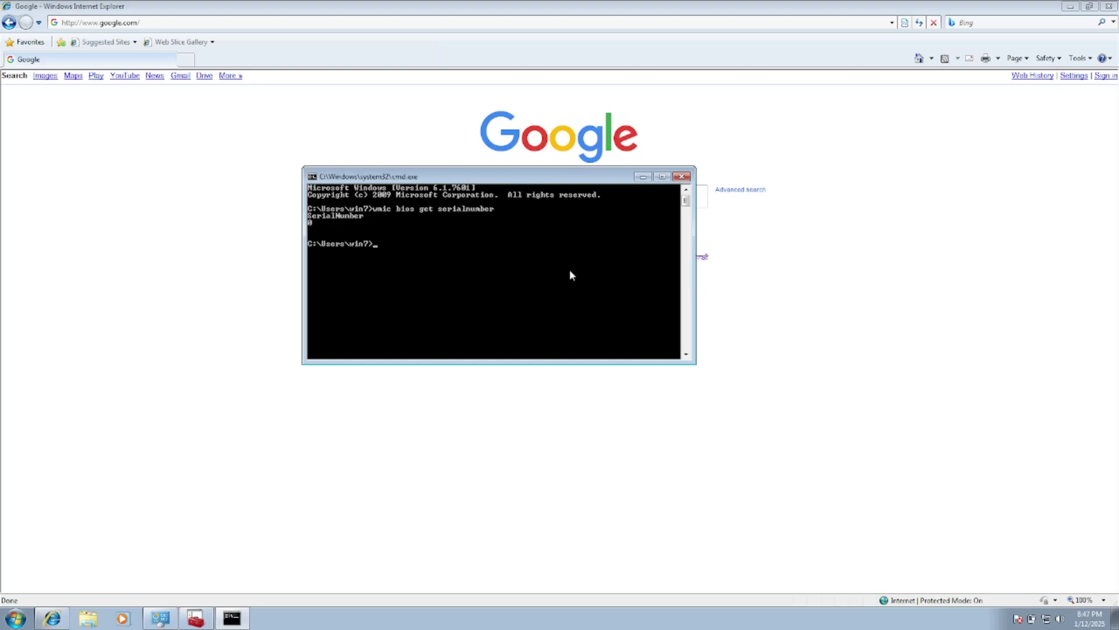
pyautogui.click(642, 177)
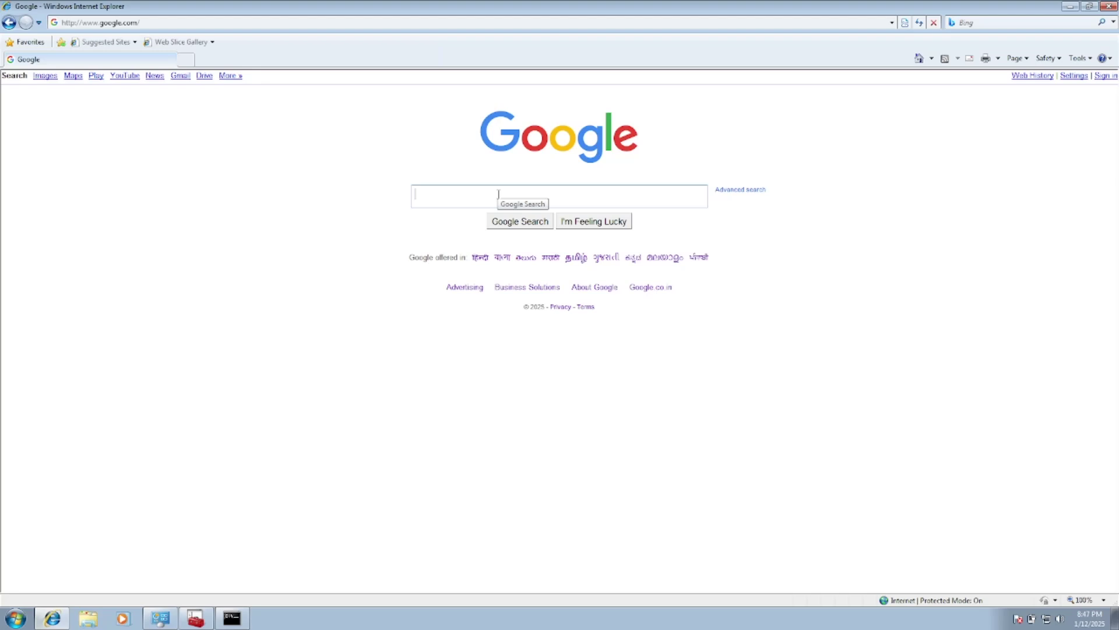
# Search Google for 'dell driver', then briefly restore and re-minimize the console
pyautogui.write('d')
pyautogui.press('BackSpace')
pyautogui.write('dell driver')
pyautogui.press('Return')
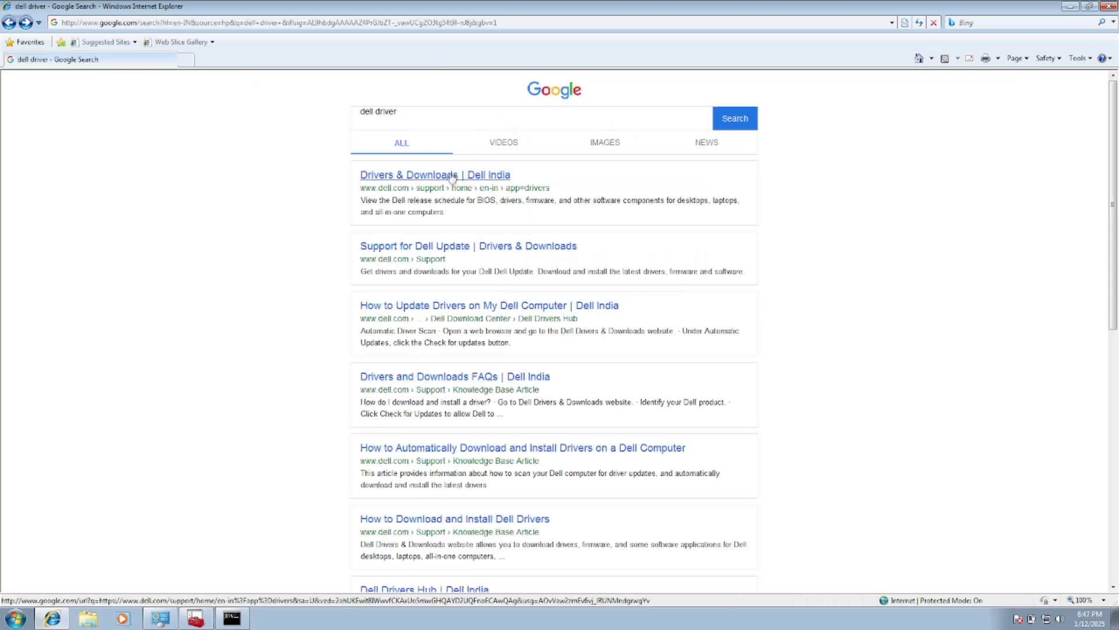
pyautogui.click(232, 618)
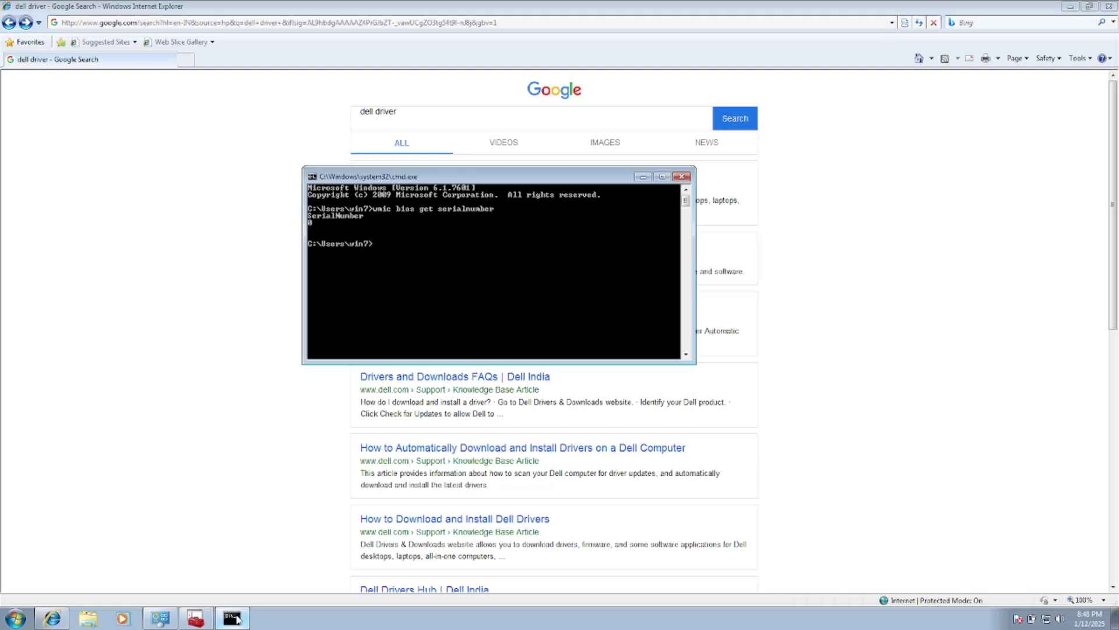
pyautogui.click(641, 179)
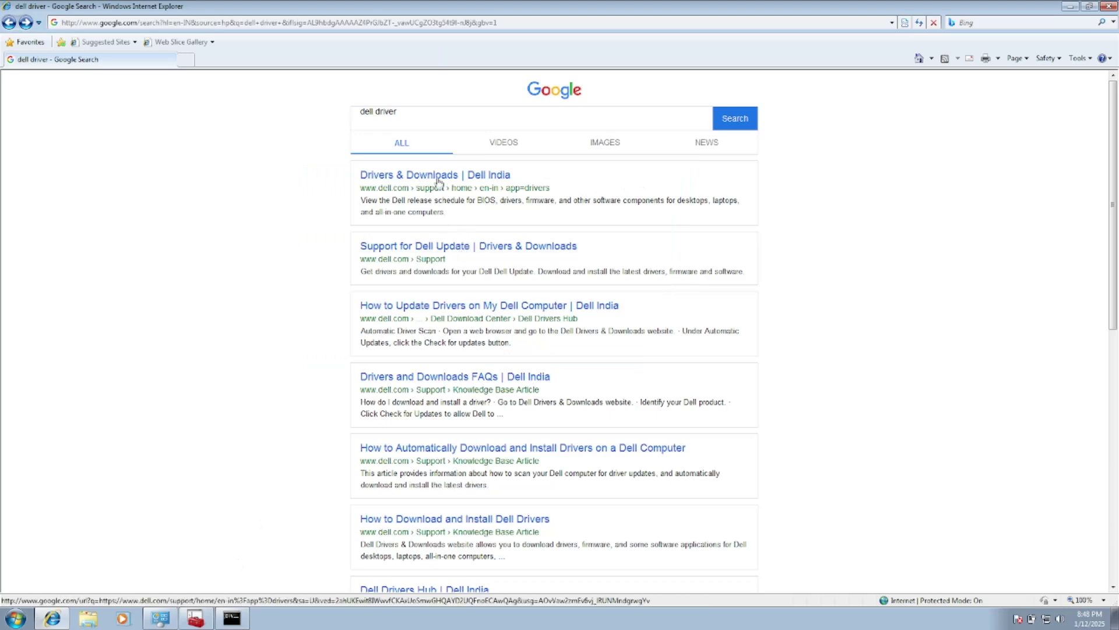
# Close Internet Explorer and refresh the desktop
pyautogui.click(1107, 6)
pyautogui.rightClick(465, 177)
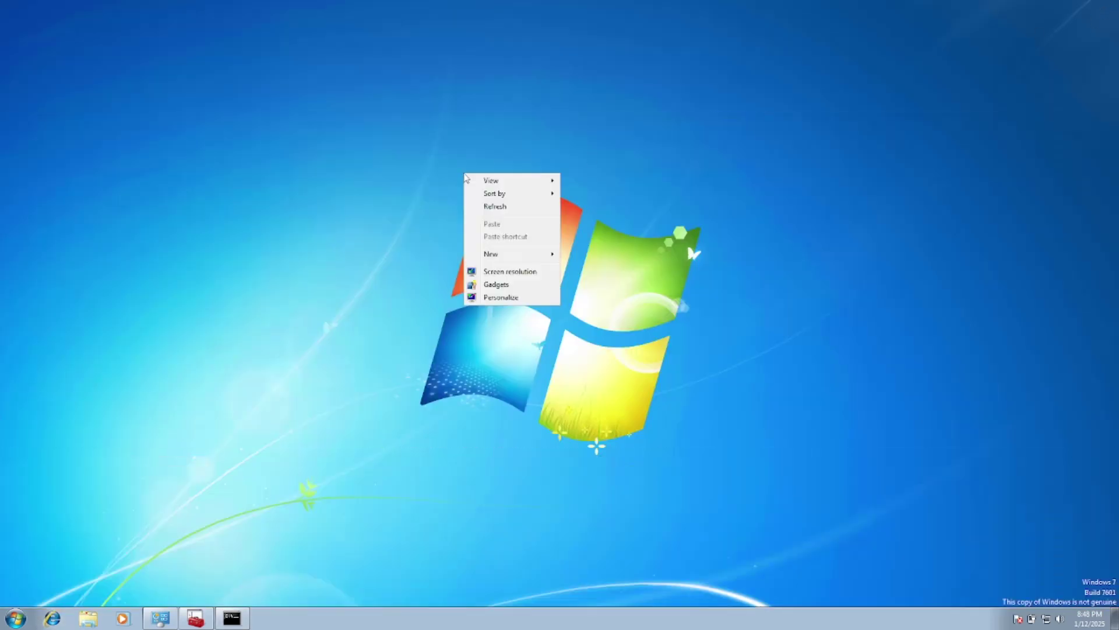
pyautogui.click(499, 208)
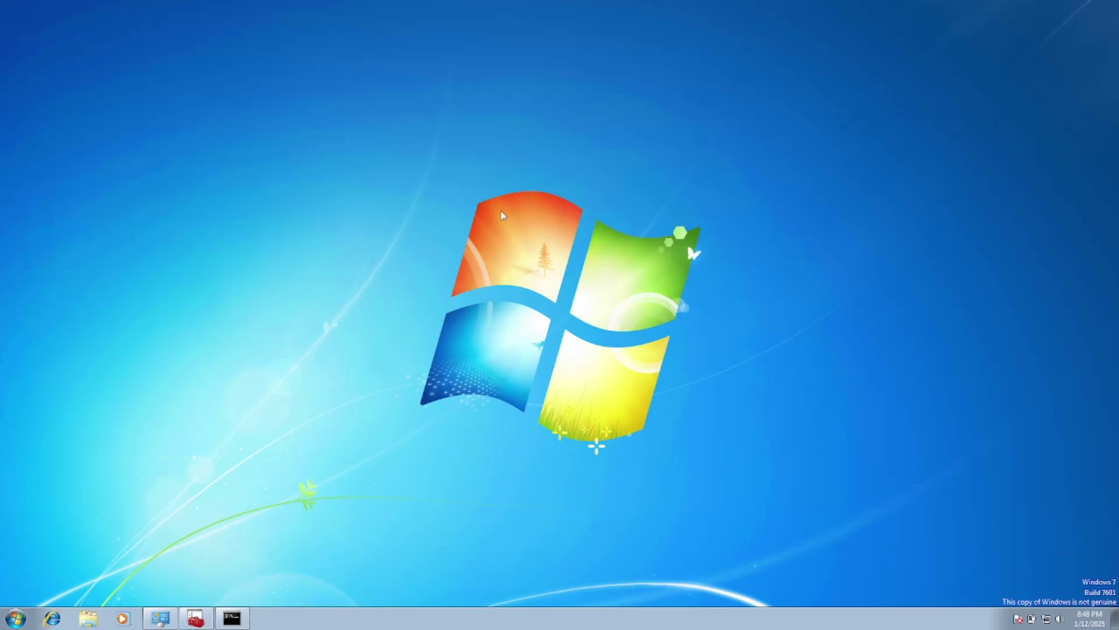